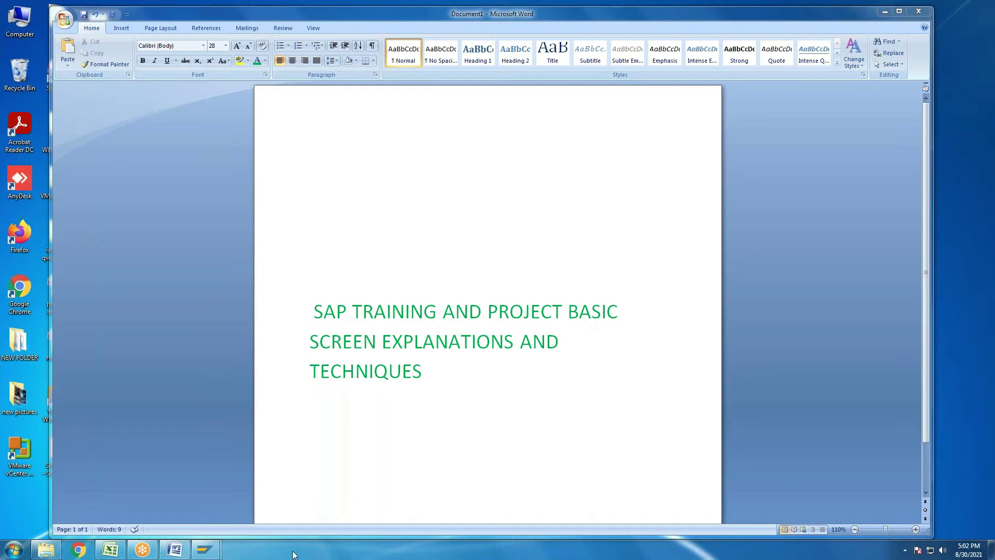
# - Bring the SAP S4H logon window for client 800 to the front from the taskbar
pyautogui.moveTo(205, 554)
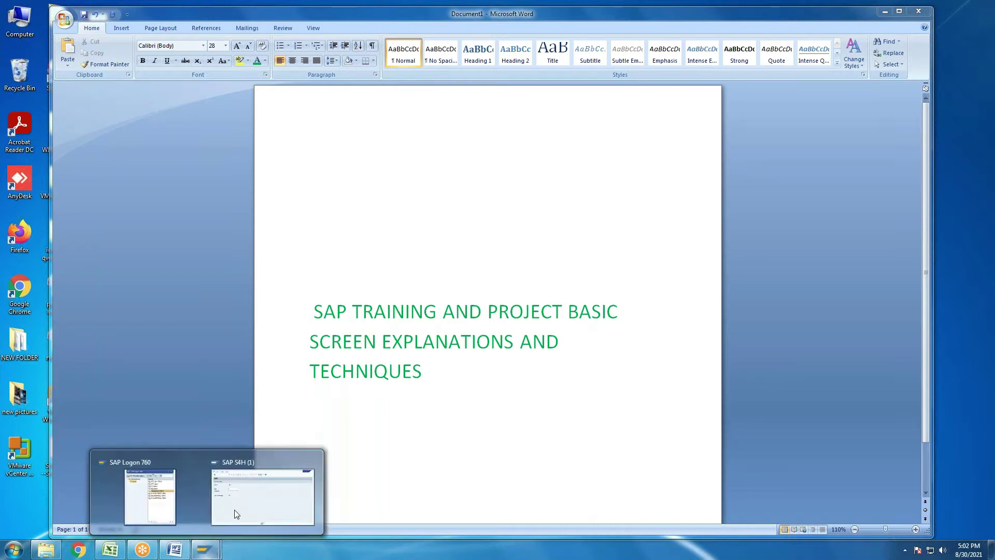
pyautogui.click(262, 493)
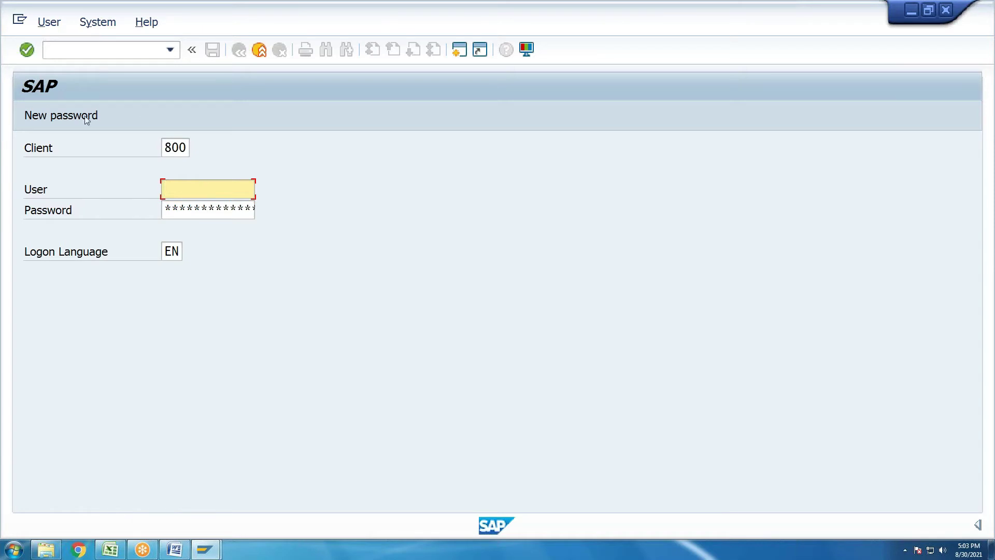
# - Log on to client 800 with the user ID and password
pyautogui.hotkey('shift', 'Tab')
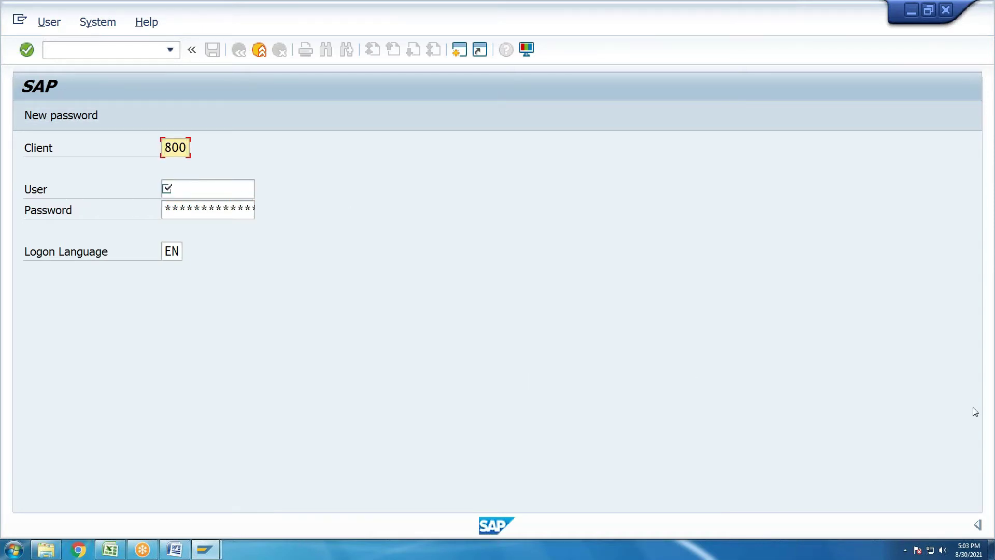
pyautogui.click(214, 182)
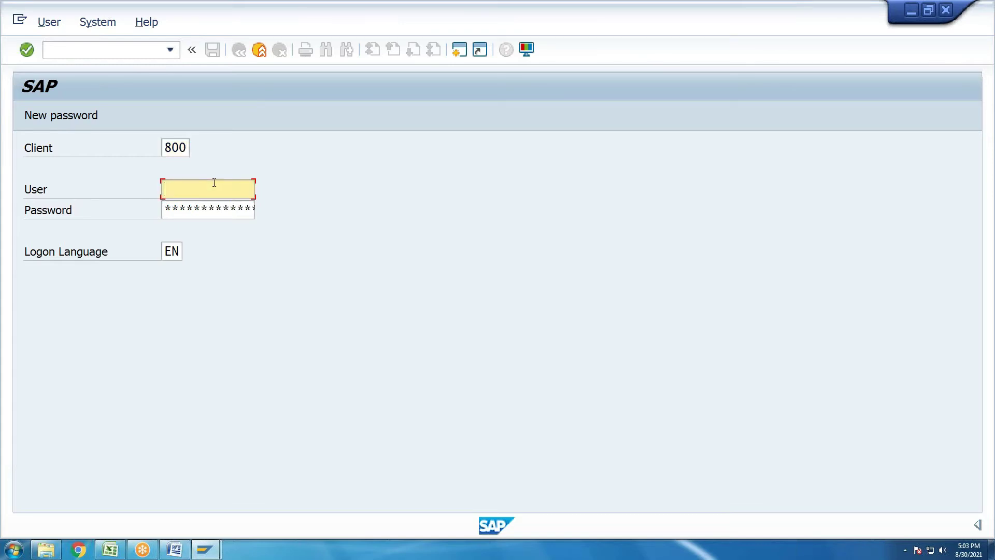
pyautogui.write('best')
pyautogui.press('Tab')
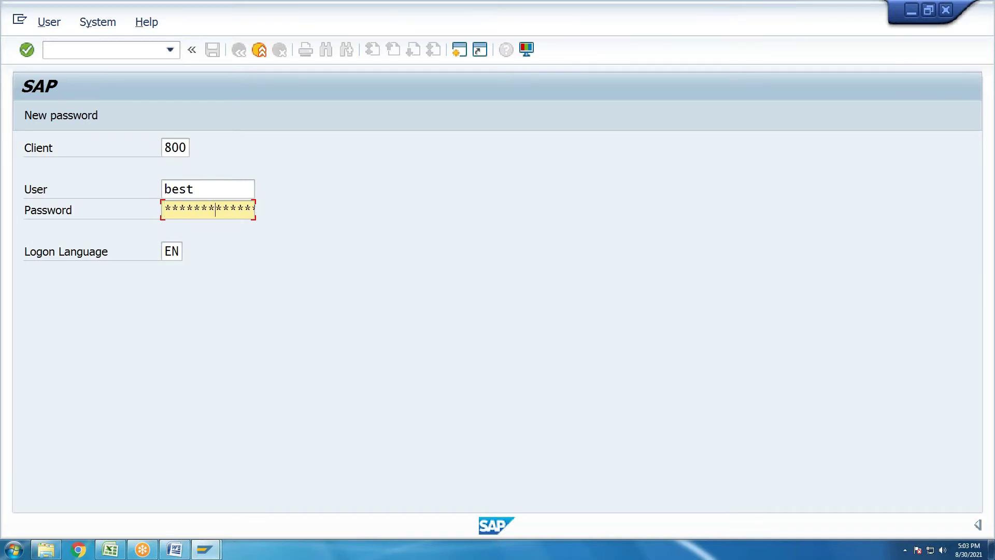
pyautogui.press('Return')
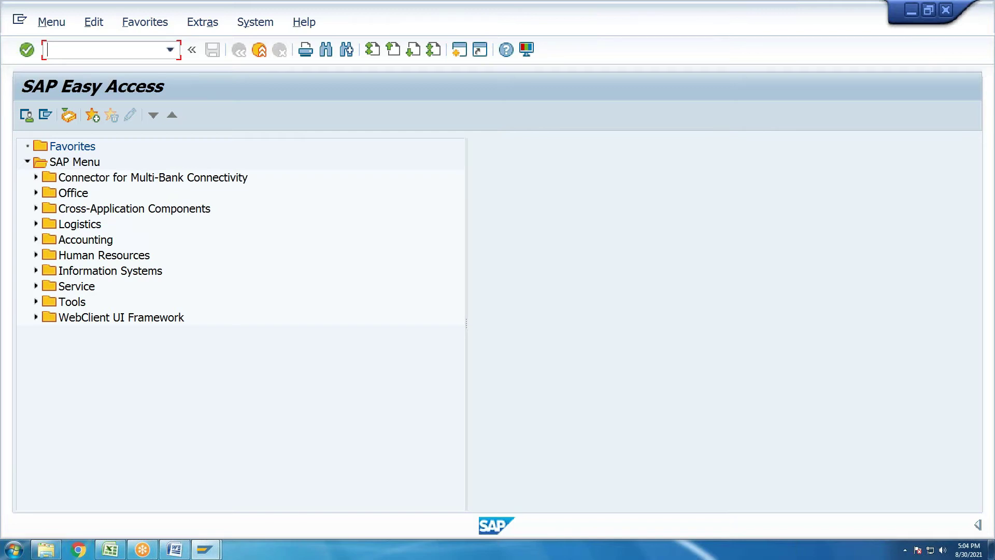
# - Run transaction spro to open the Customizing: Execute Project screen
pyautogui.write('spro')
pyautogui.click(27, 48)
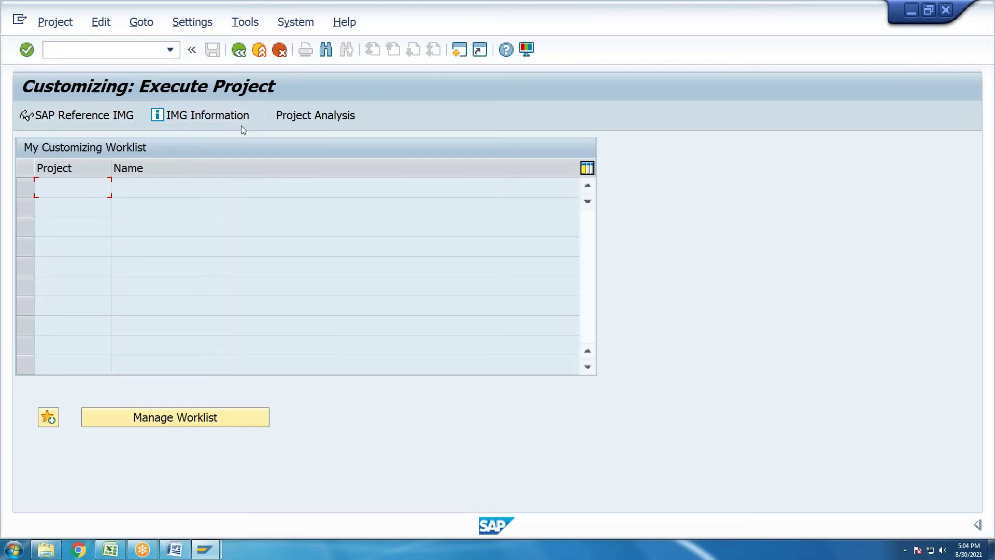
pyautogui.click(89, 118)
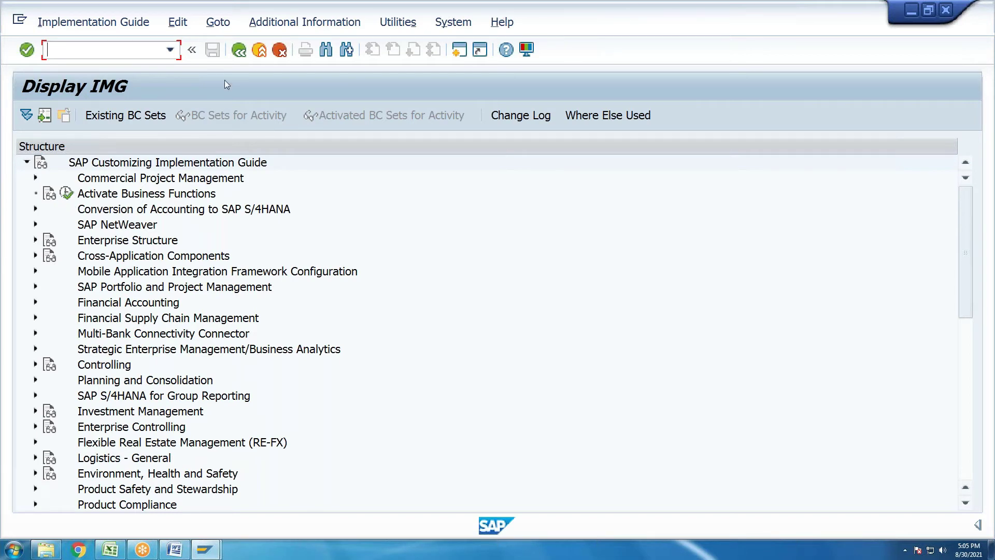
pyautogui.click(239, 51)
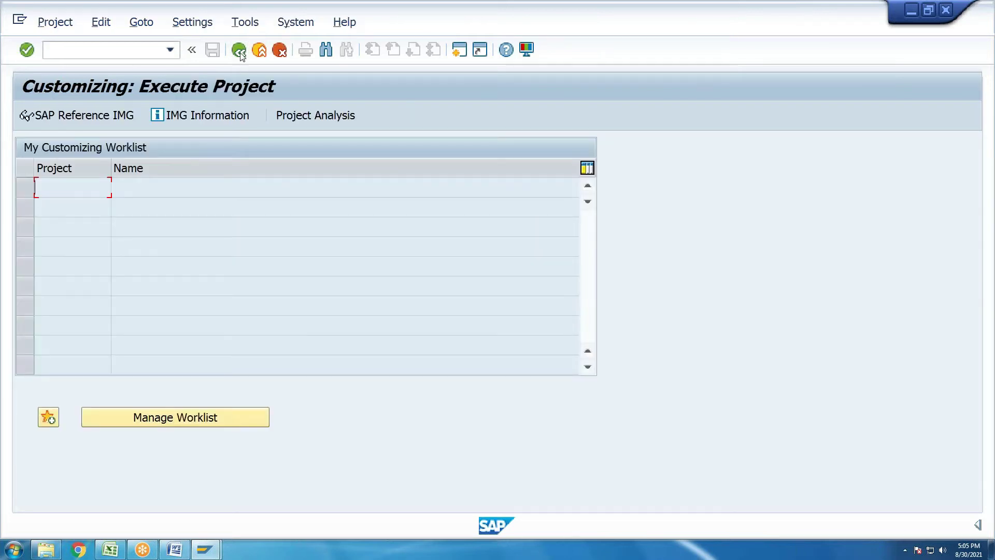
# - Go back from customizing to the SAP Easy Access menu
pyautogui.click(239, 51)
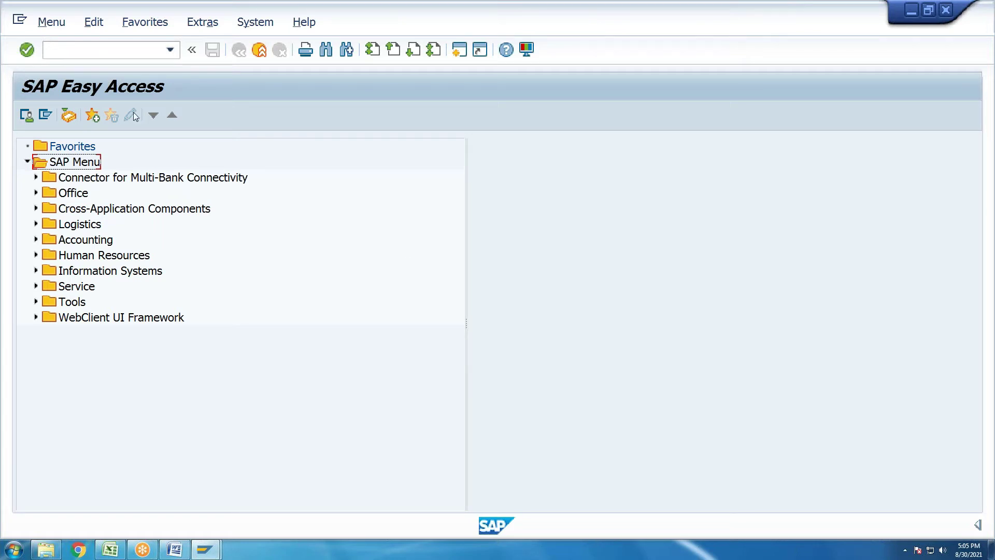
pyautogui.click(19, 20)
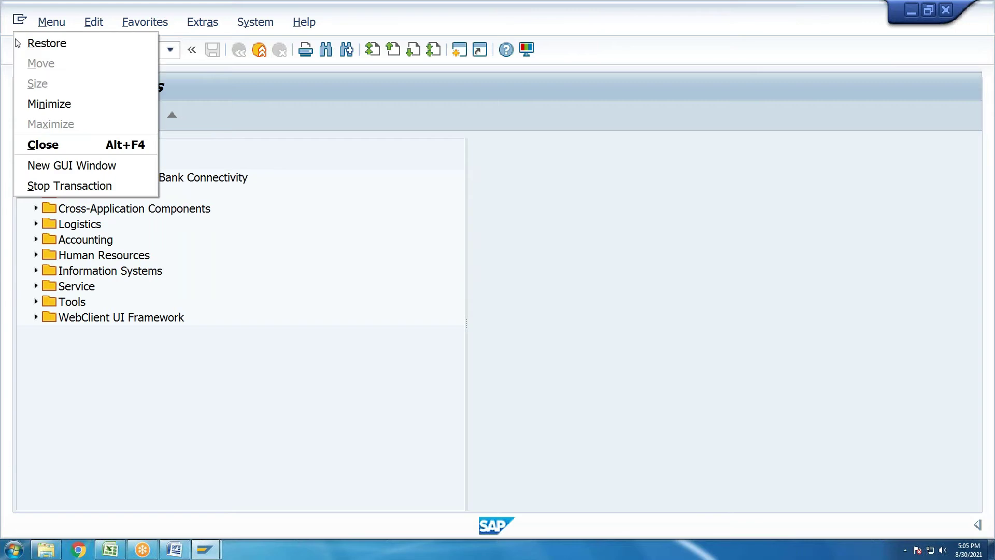
pyautogui.click(72, 165)
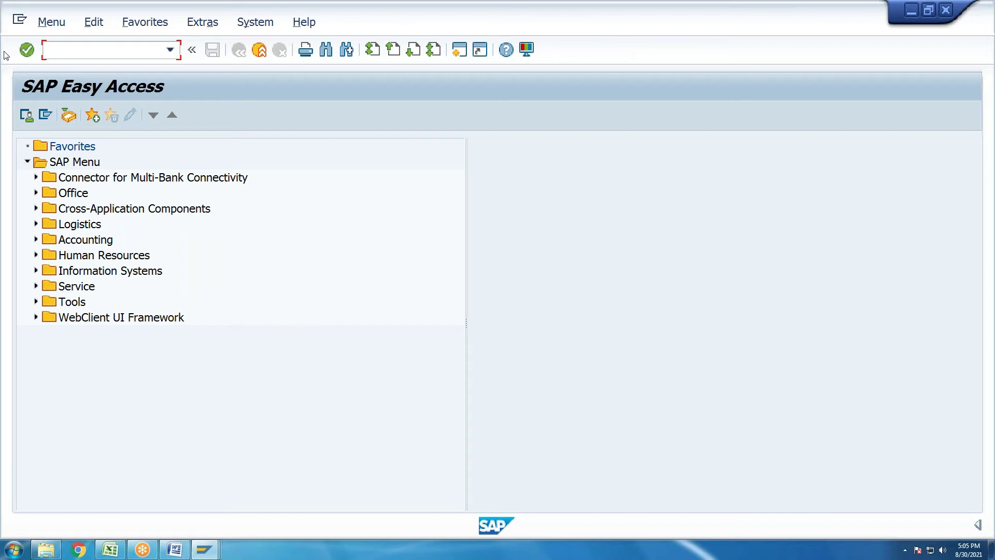
pyautogui.click(17, 24)
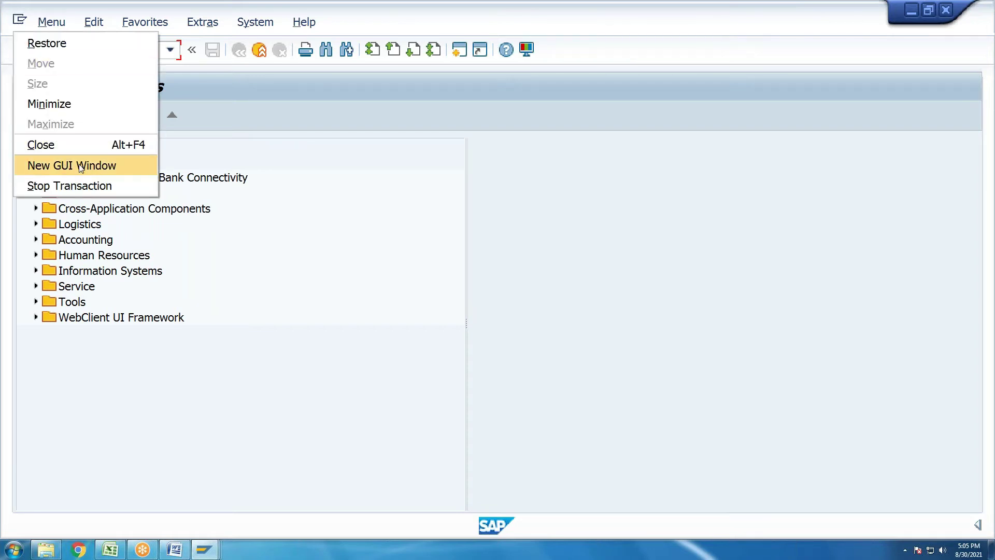
pyautogui.click(80, 167)
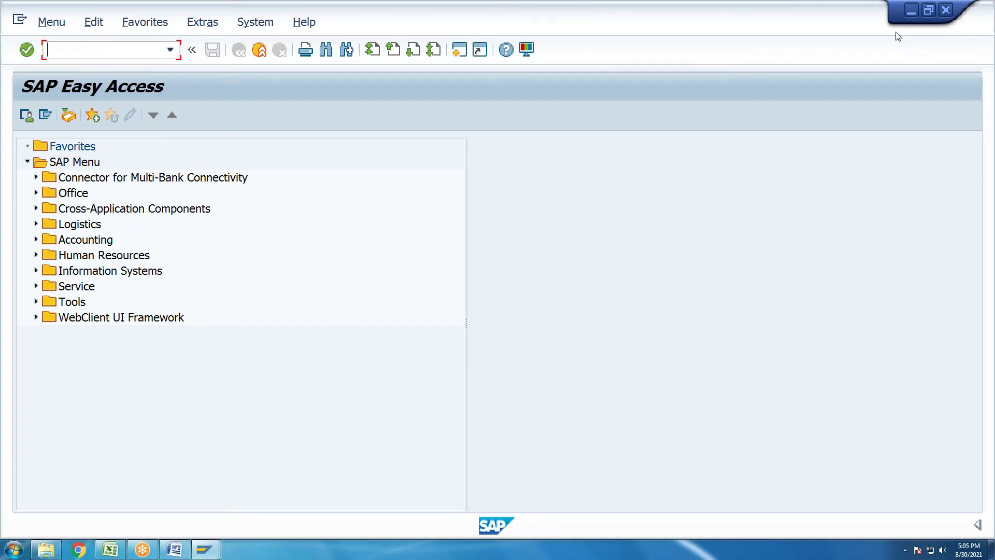
pyautogui.click(17, 22)
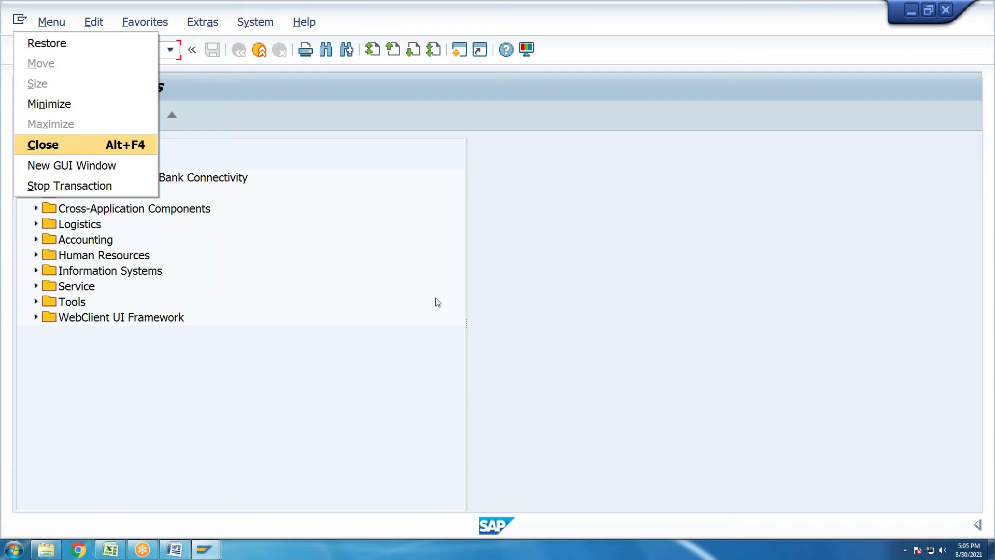
pyautogui.click(44, 146)
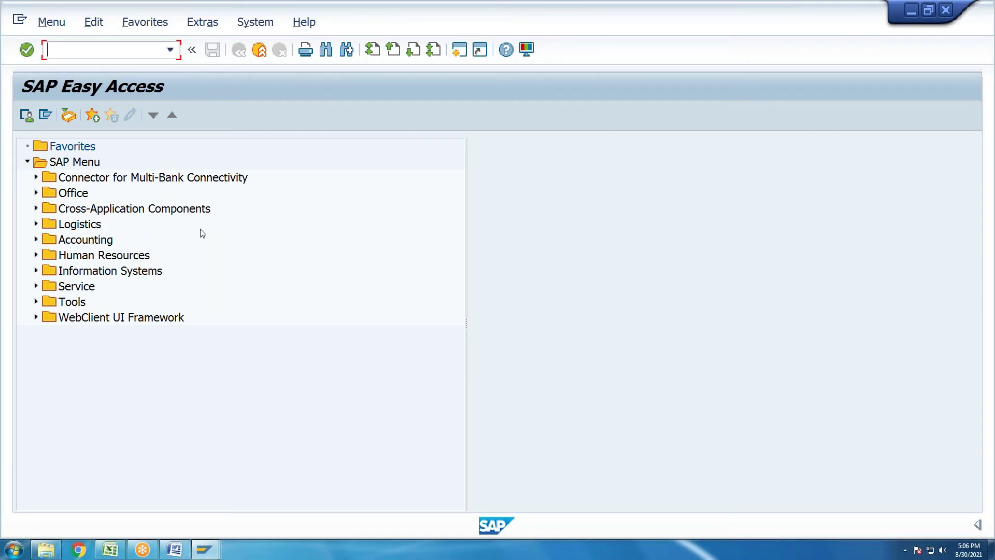
# - Run SPRO from the recent-commands list and open the SAP Reference IMG
pyautogui.click(170, 50)
pyautogui.click(82, 64)
pyautogui.click(28, 51)
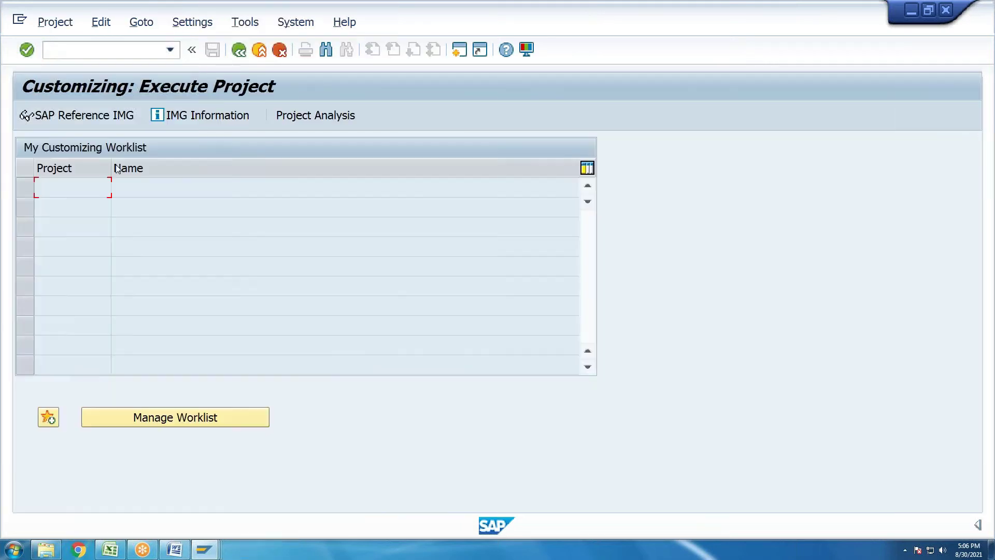
pyautogui.click(103, 116)
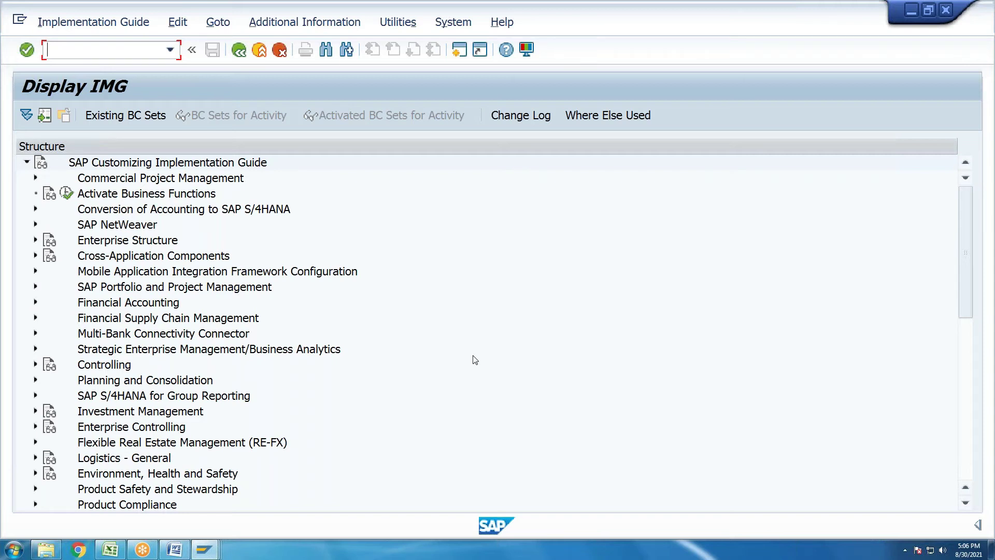
# - Expand Enterprise Structure > Definition > Financial Accounting and run Define company to list the 38 companies
pyautogui.click(36, 240)
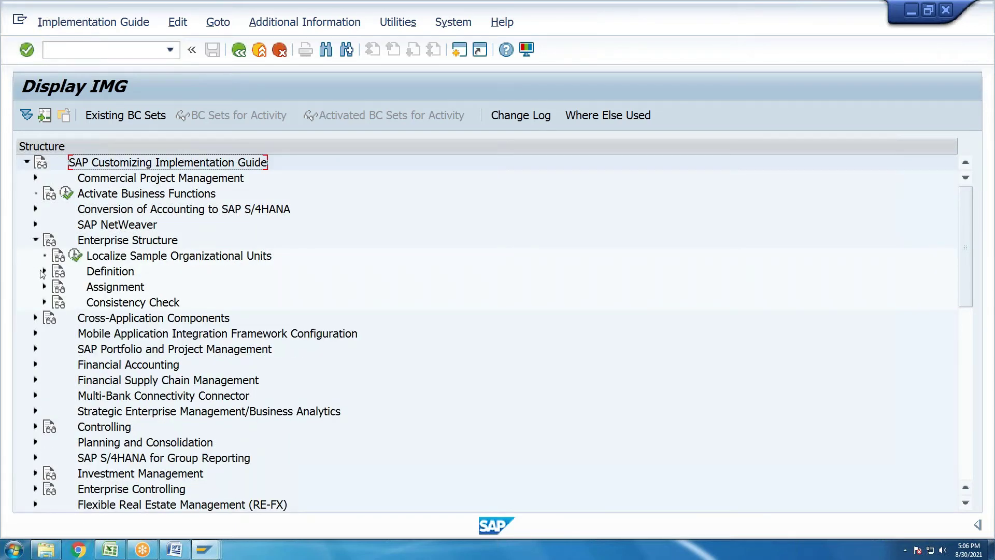
pyautogui.click(44, 271)
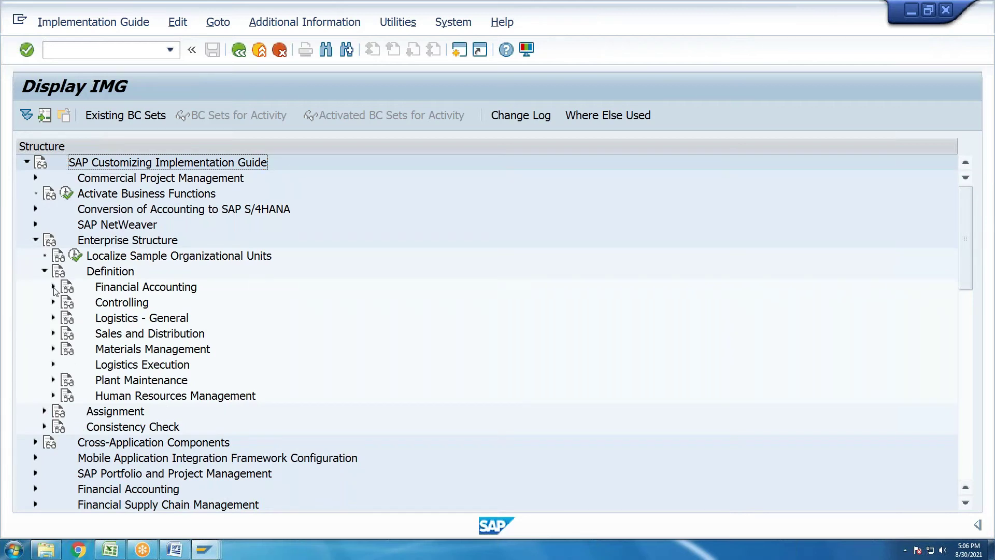
pyautogui.click(54, 288)
pyautogui.click(44, 272)
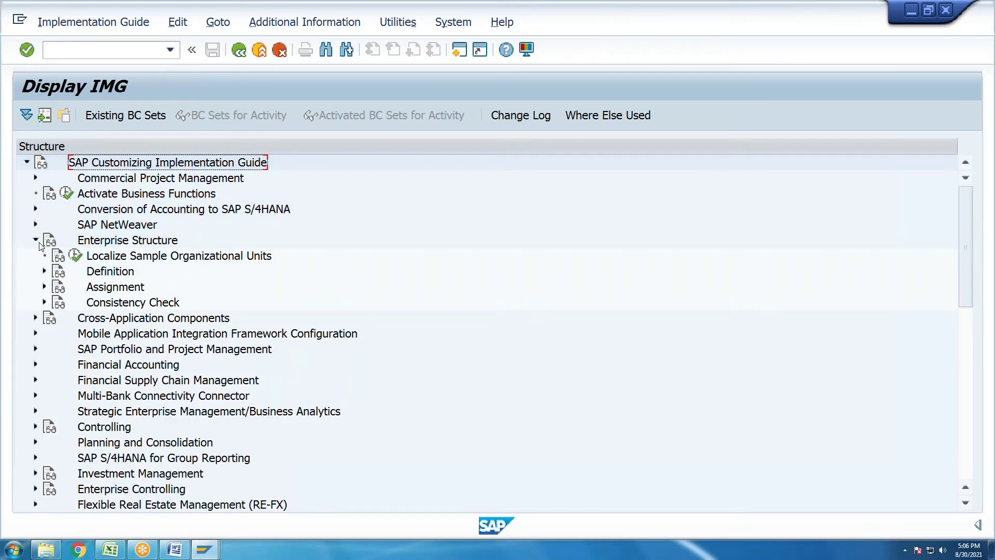
pyautogui.click(36, 241)
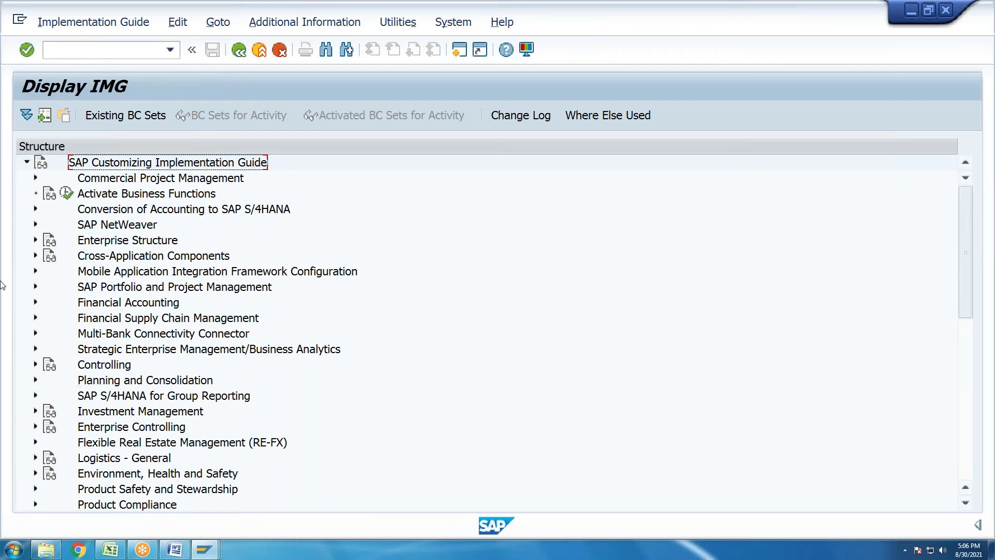
pyautogui.click(35, 240)
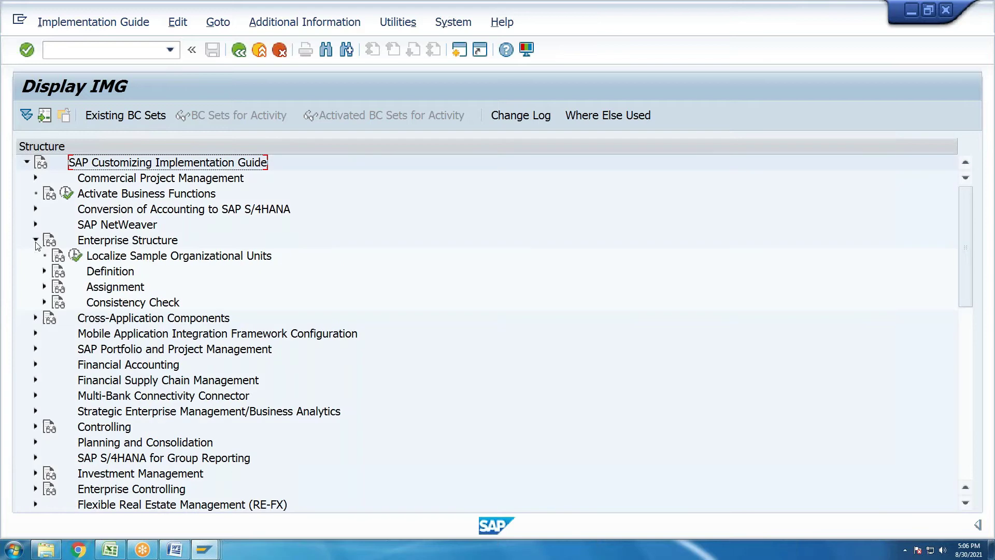
pyautogui.click(44, 272)
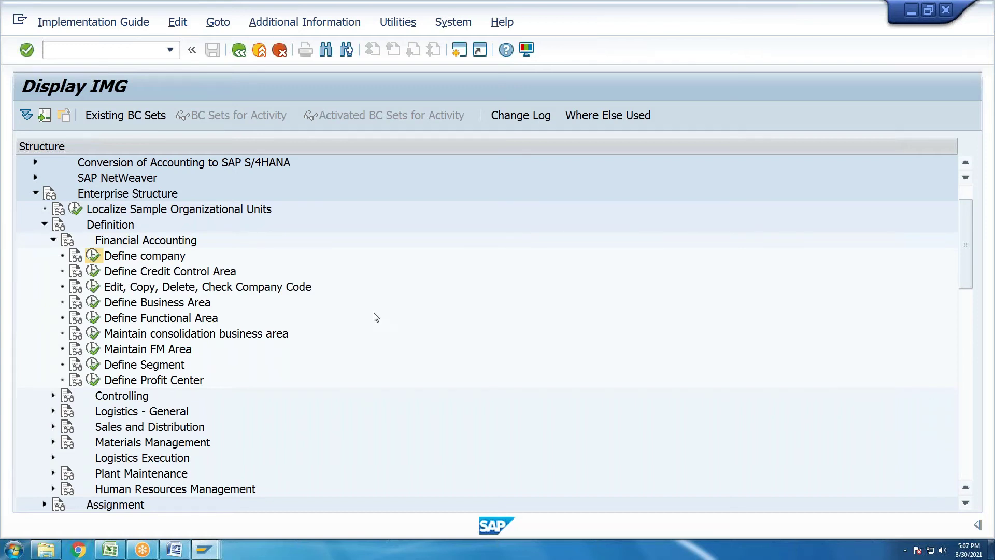
pyautogui.click(93, 259)
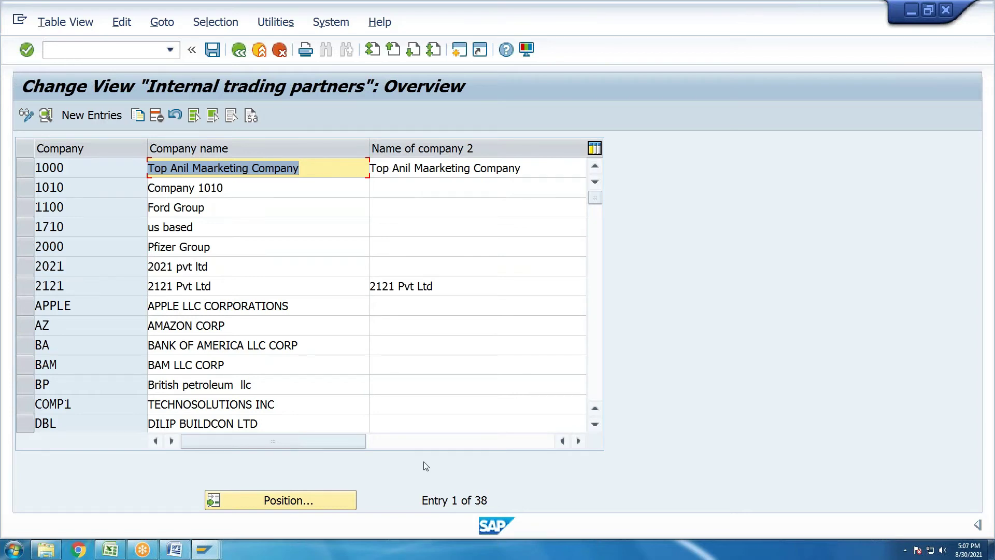
# - Return to the IMG tree and show the Define company documentation in the Performance Assistant
pyautogui.click(239, 50)
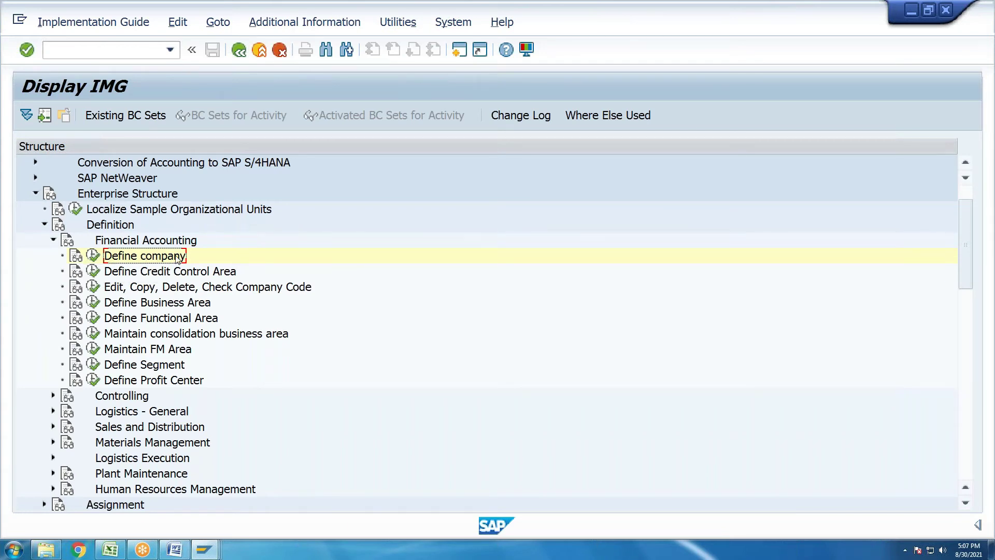
pyautogui.click(75, 256)
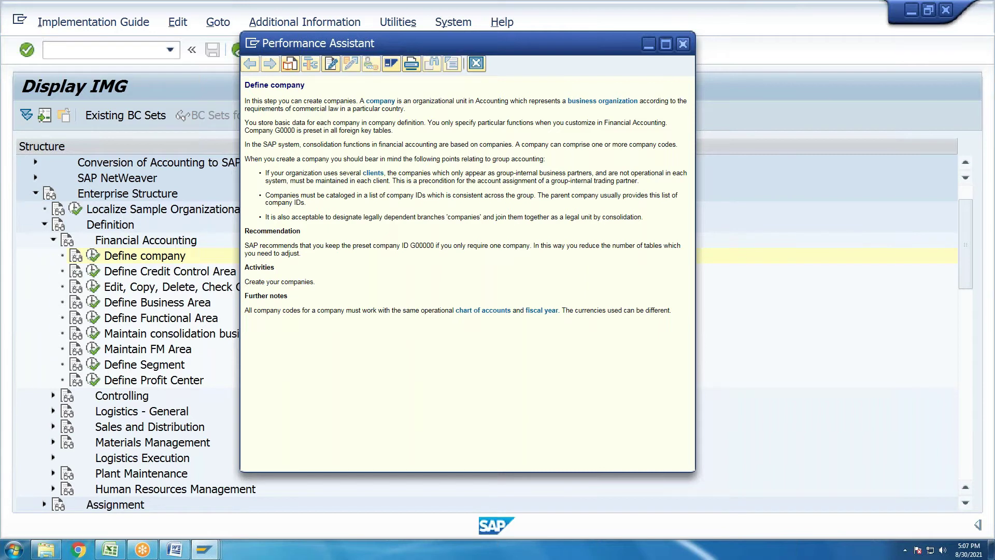
# - Close the Define company Performance Assistant help window with Esc
pyautogui.press('Escape')
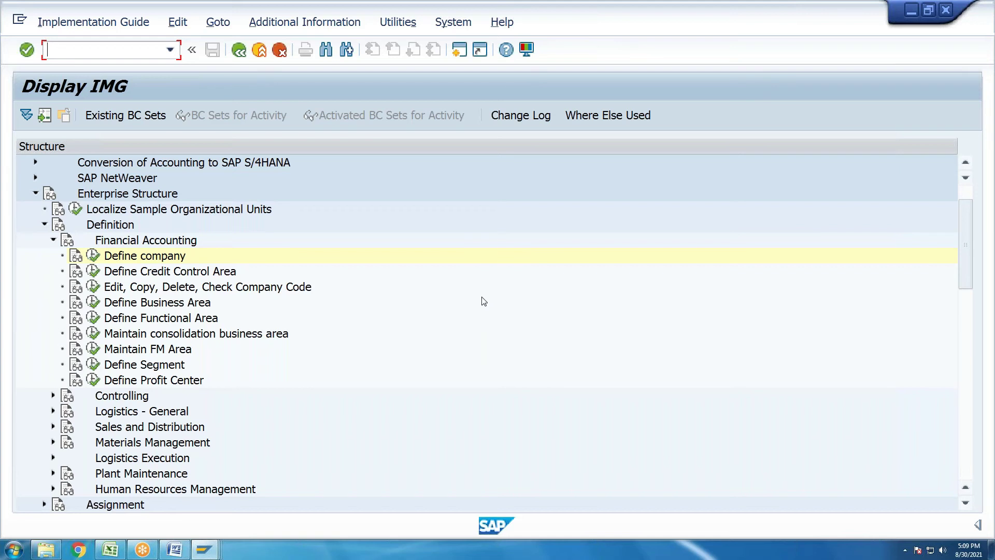
# - Display IMG activity keys such as V_FAGL_SEGM beside each activity, widening the key column
pyautogui.click(284, 25)
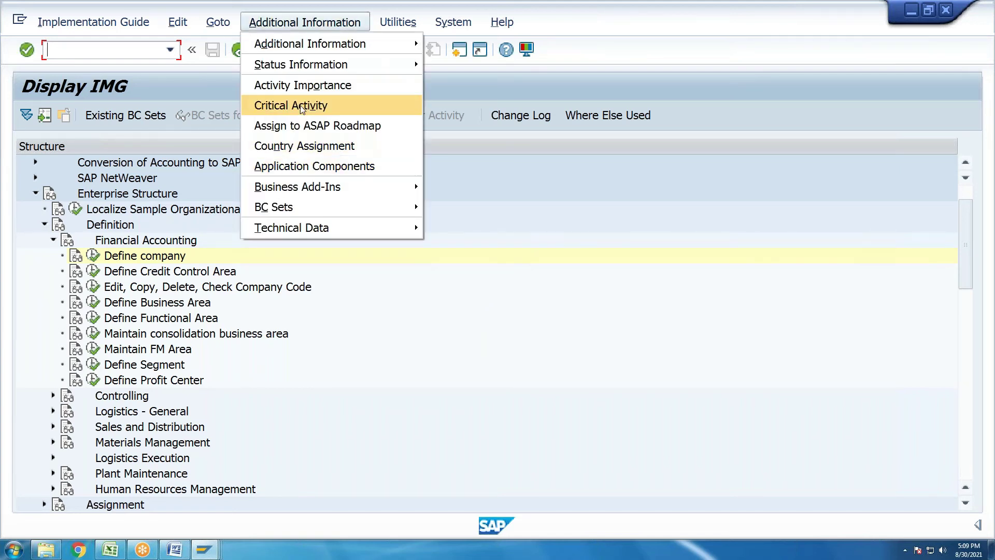
pyautogui.moveTo(314, 45)
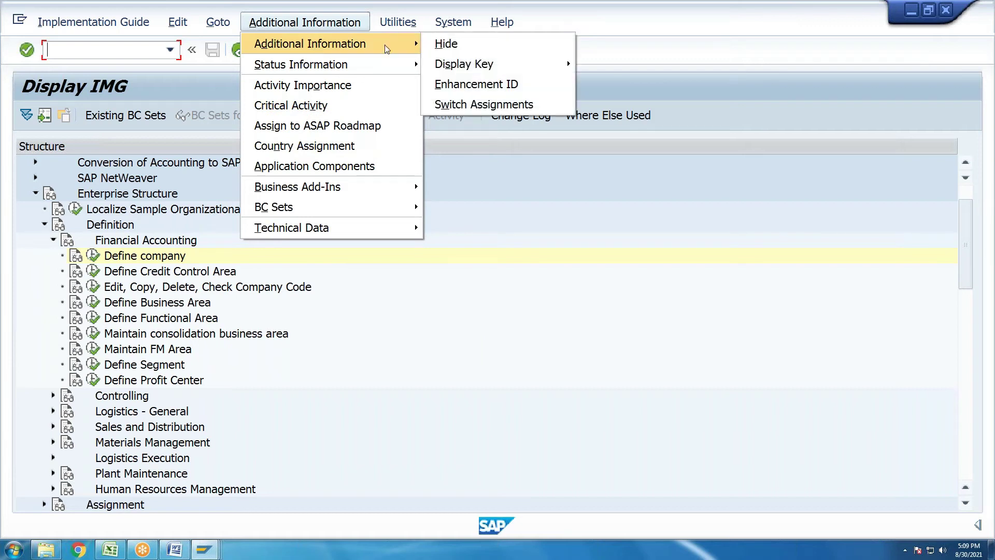
pyautogui.moveTo(544, 64)
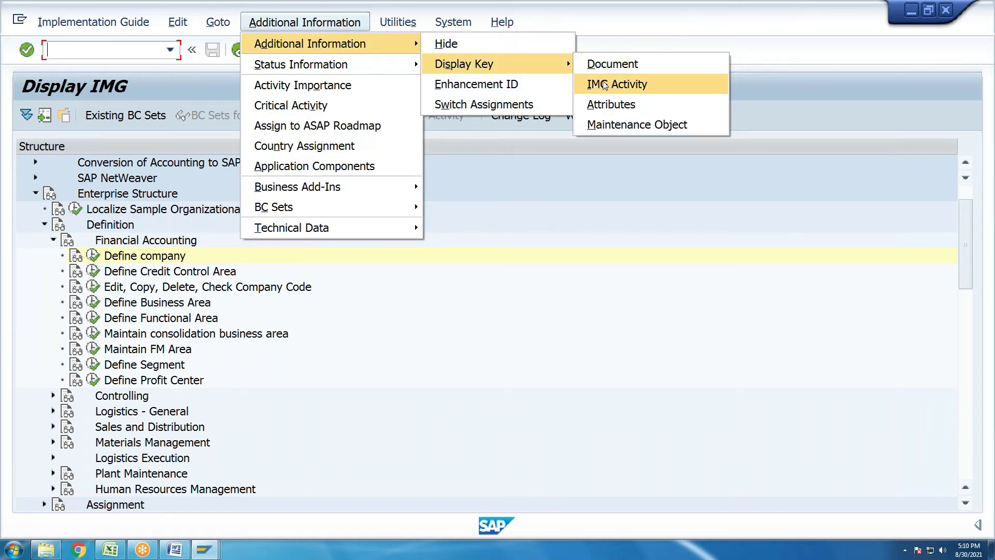
pyautogui.click(617, 84)
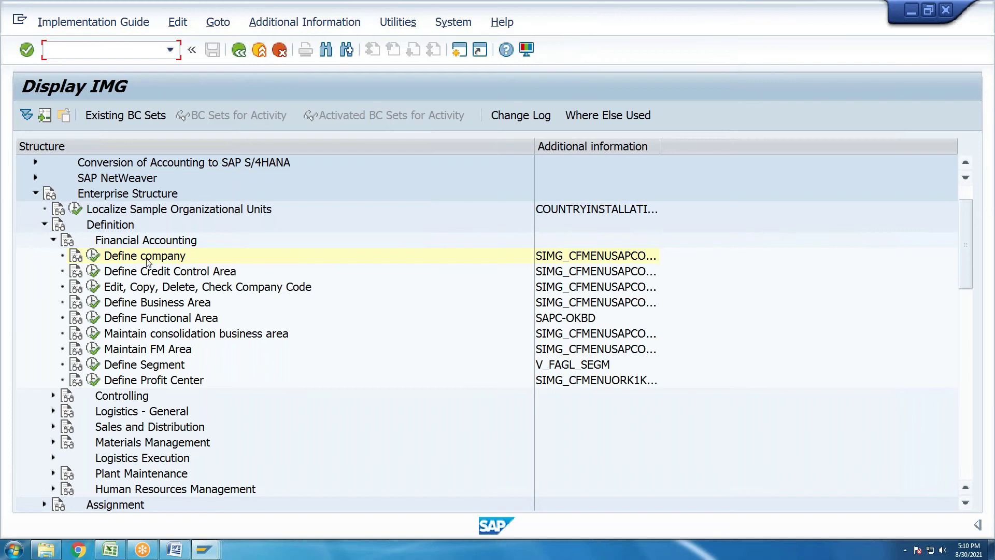
pyautogui.moveTo(535, 144); pyautogui.dragTo(390, 207)
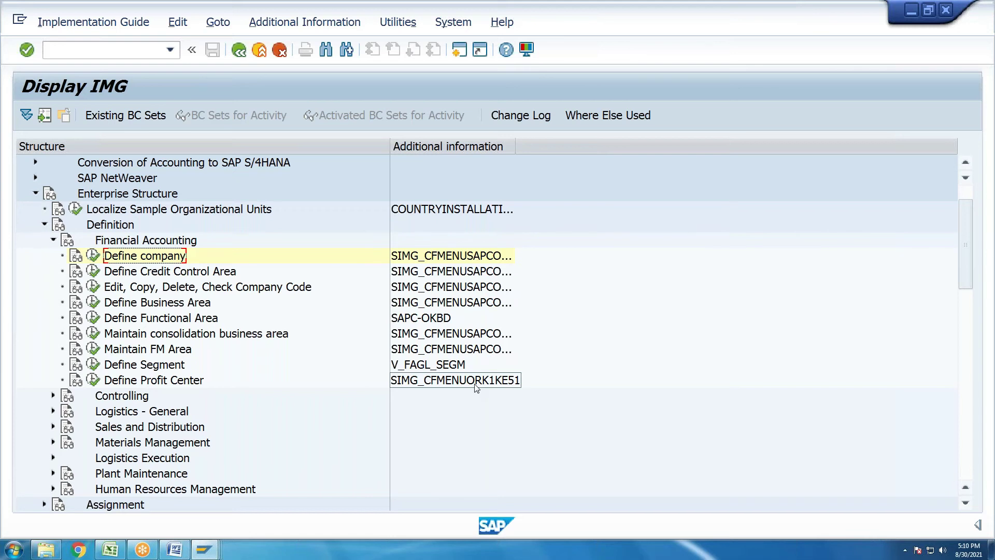
pyautogui.click(304, 22)
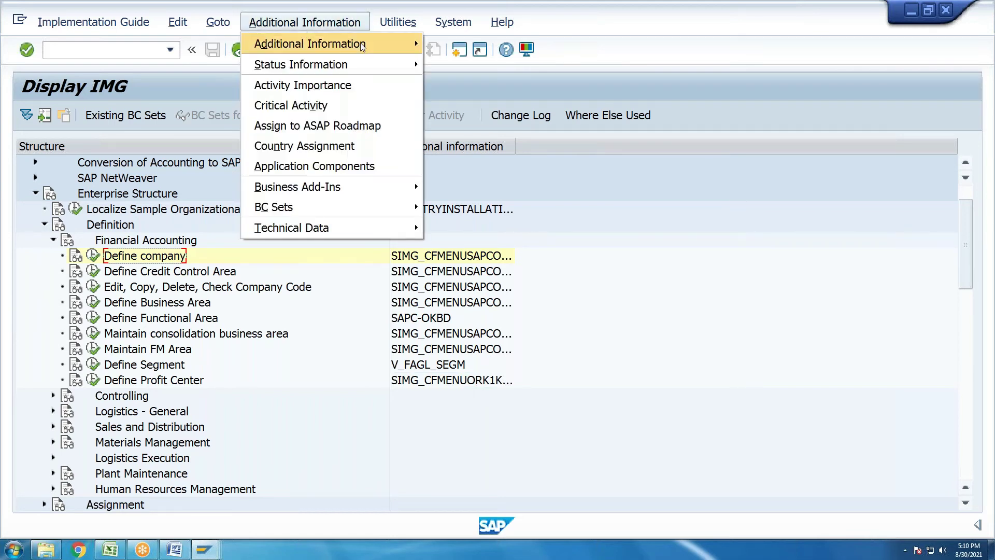
pyautogui.moveTo(362, 45)
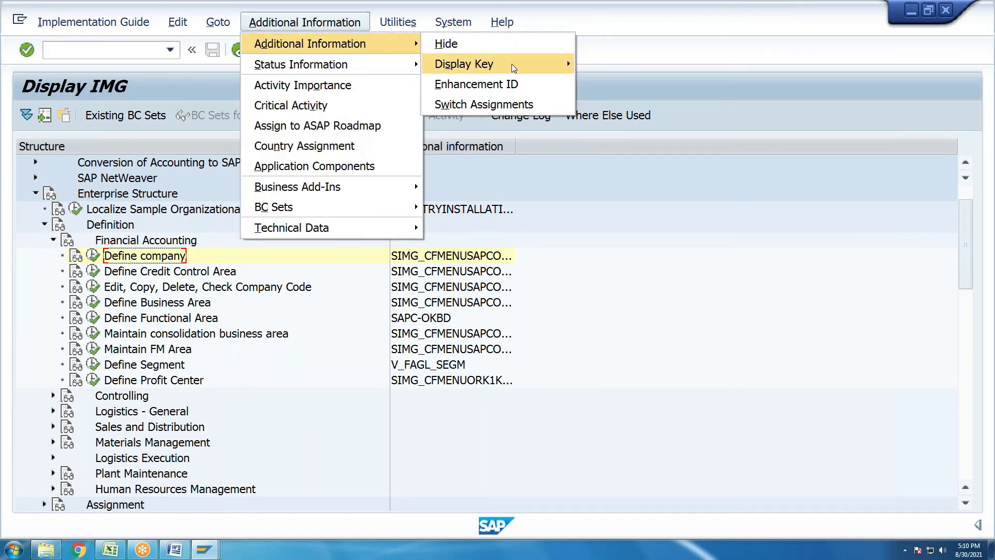
pyautogui.moveTo(510, 65)
pyautogui.click(616, 84)
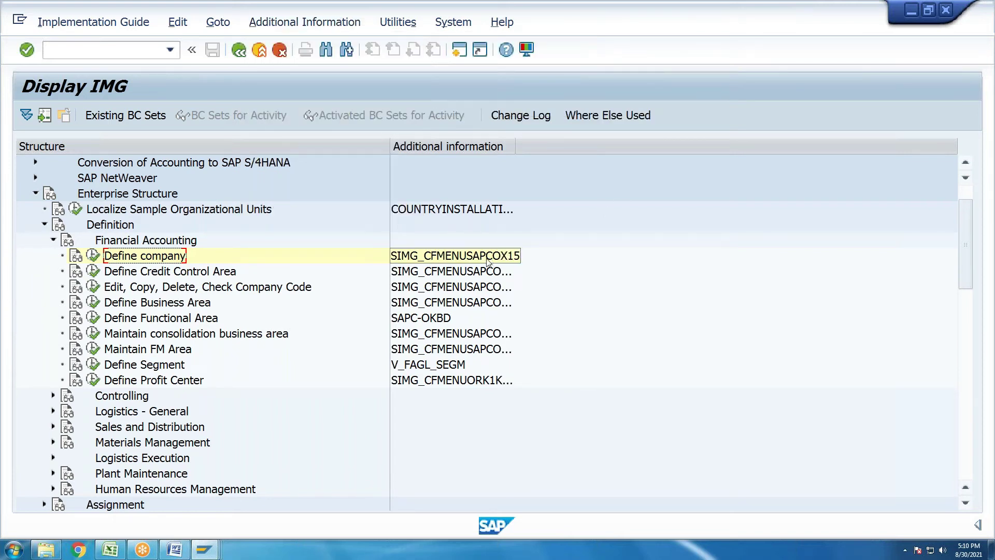
pyautogui.click(121, 50)
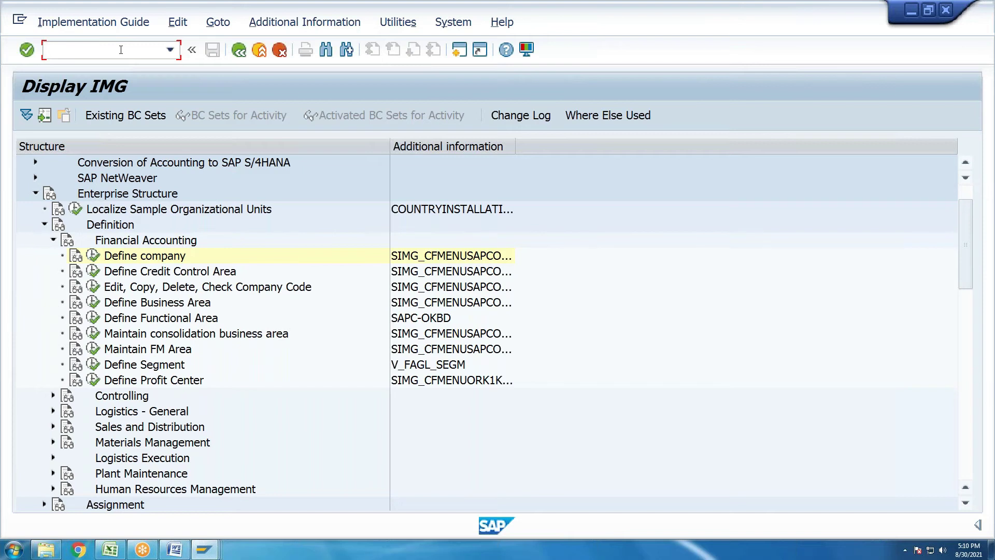
# - View the Internal trading partners list via /nox15, then go back to SAP Easy Access
pyautogui.write('/nox15')
pyautogui.press('Return')
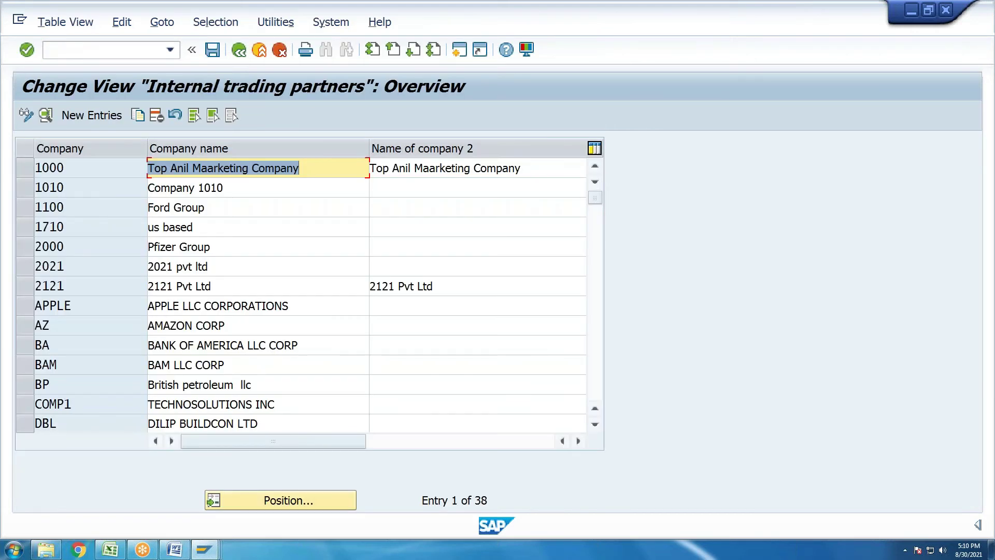
pyautogui.click(237, 54)
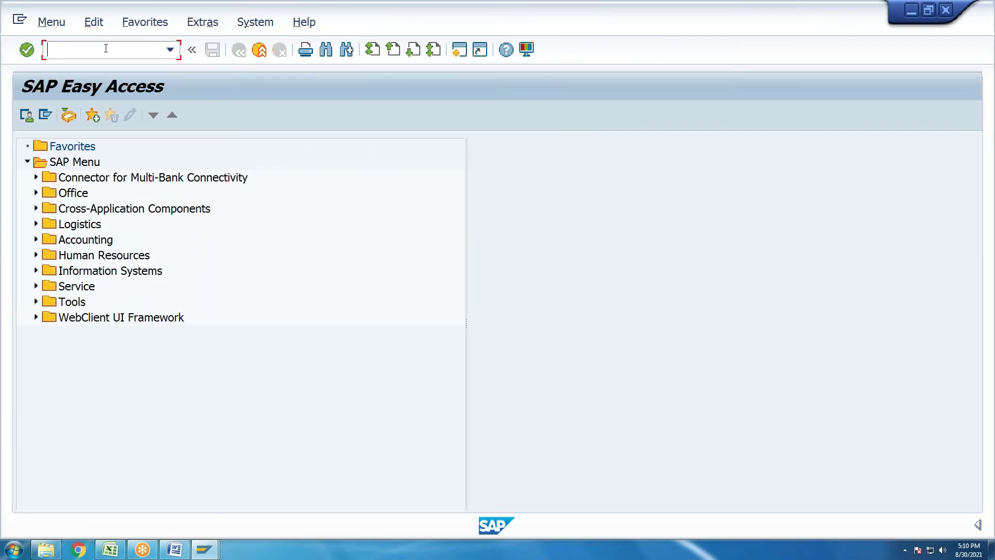
pyautogui.write('ox15')
pyautogui.press('Return')
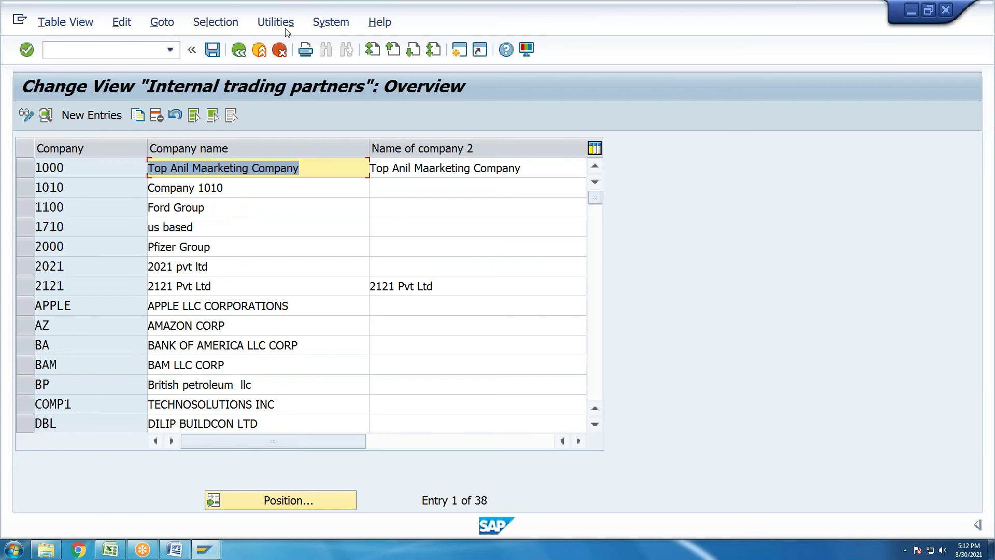
pyautogui.click(258, 51)
pyautogui.click(170, 49)
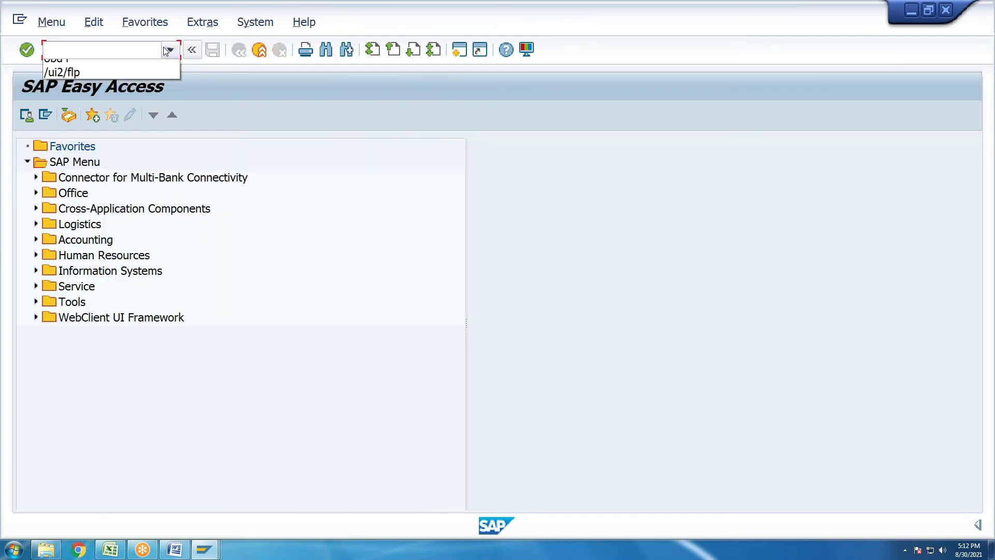
# - Reopen the SAP Reference IMG via SPRO with IMG activity keys shown in a widened column
pyautogui.click(55, 95)
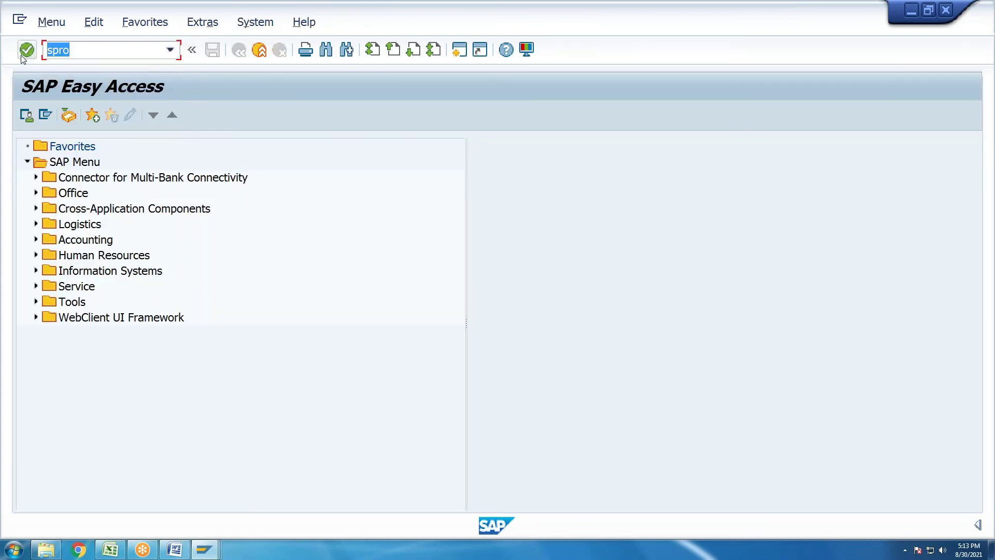
pyautogui.click(27, 50)
pyautogui.click(81, 116)
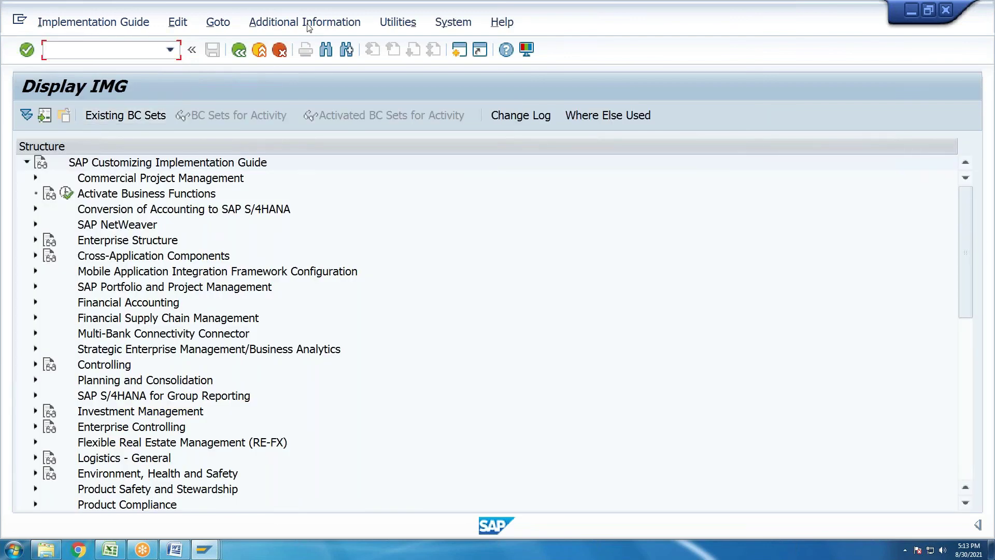
pyautogui.click(309, 23)
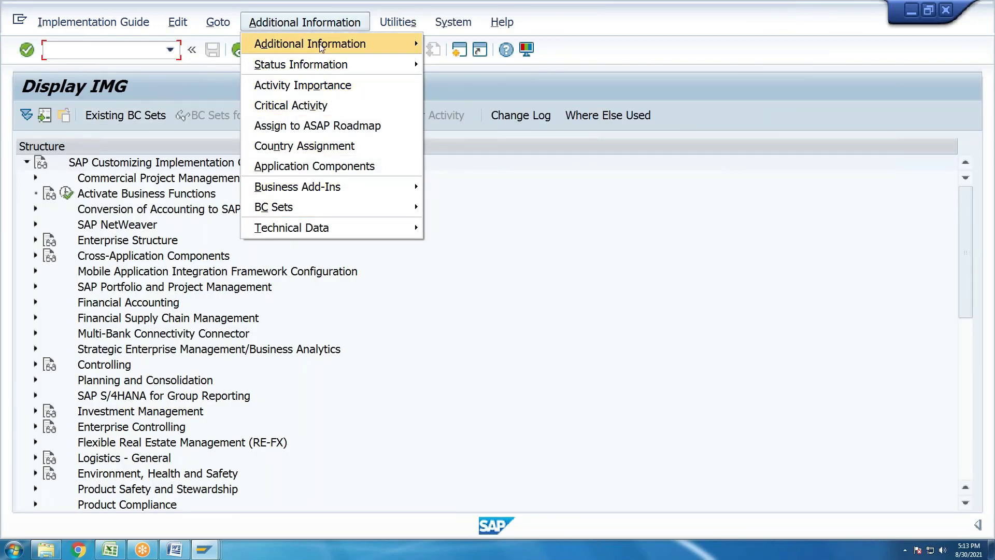
pyautogui.moveTo(373, 45)
pyautogui.moveTo(464, 63)
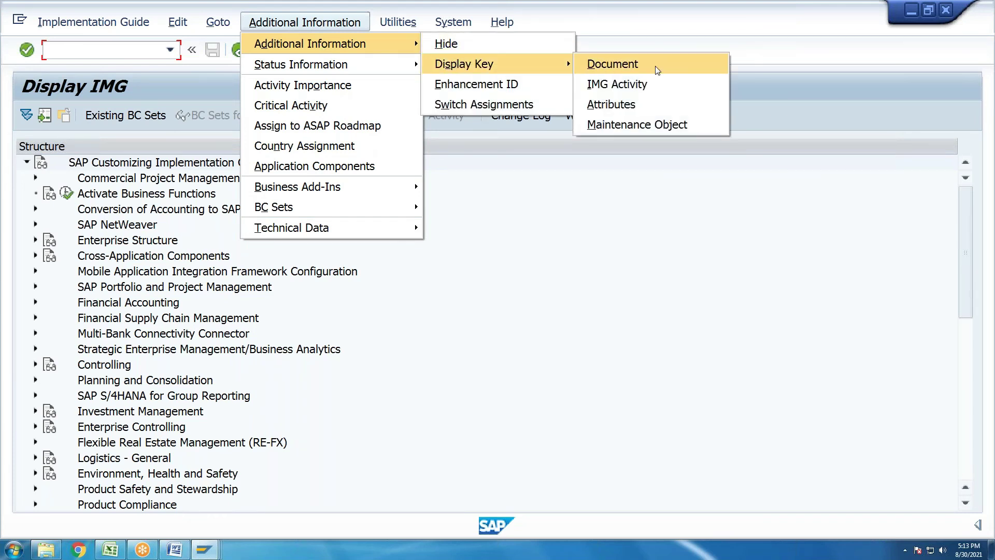
pyautogui.click(622, 83)
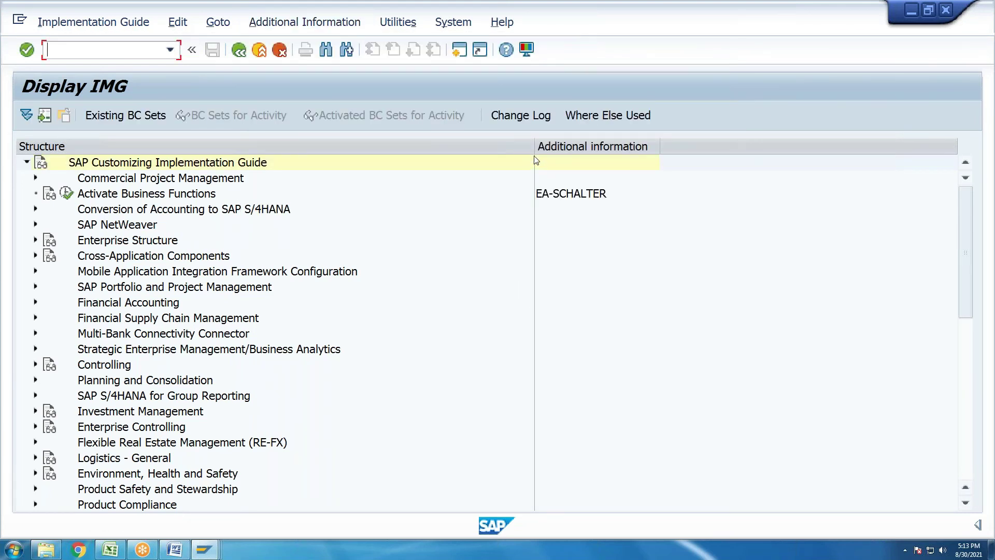
pyautogui.moveTo(534, 147); pyautogui.dragTo(451, 191)
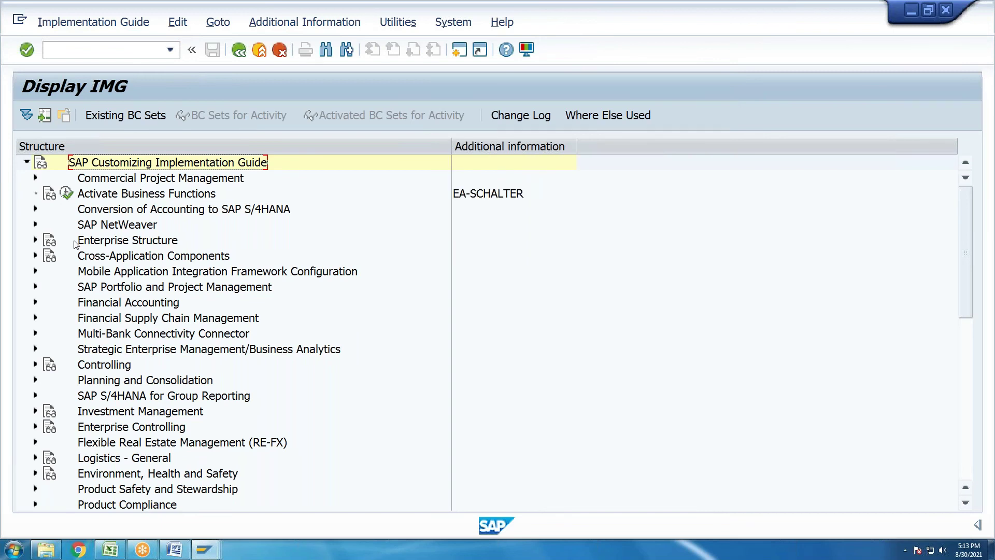
# - Expand Enterprise Structure > Definition > Financial Accounting, then leave the IMG display
pyautogui.click(35, 241)
pyautogui.click(44, 271)
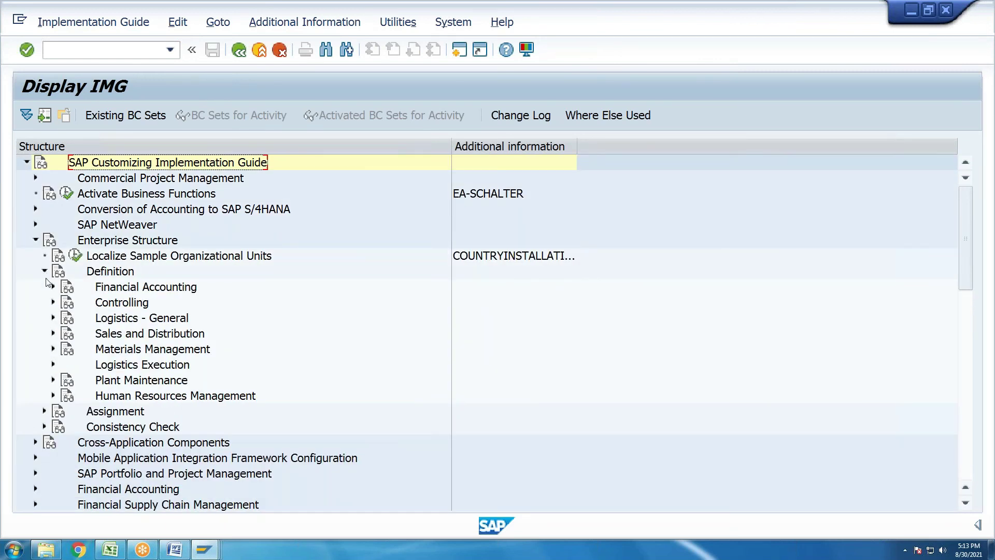
pyautogui.click(52, 287)
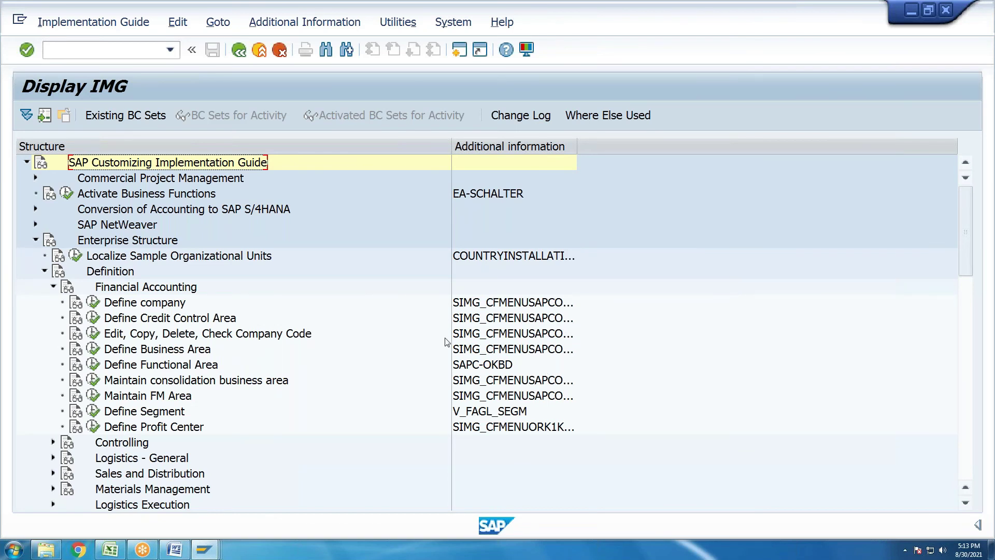
pyautogui.click(239, 51)
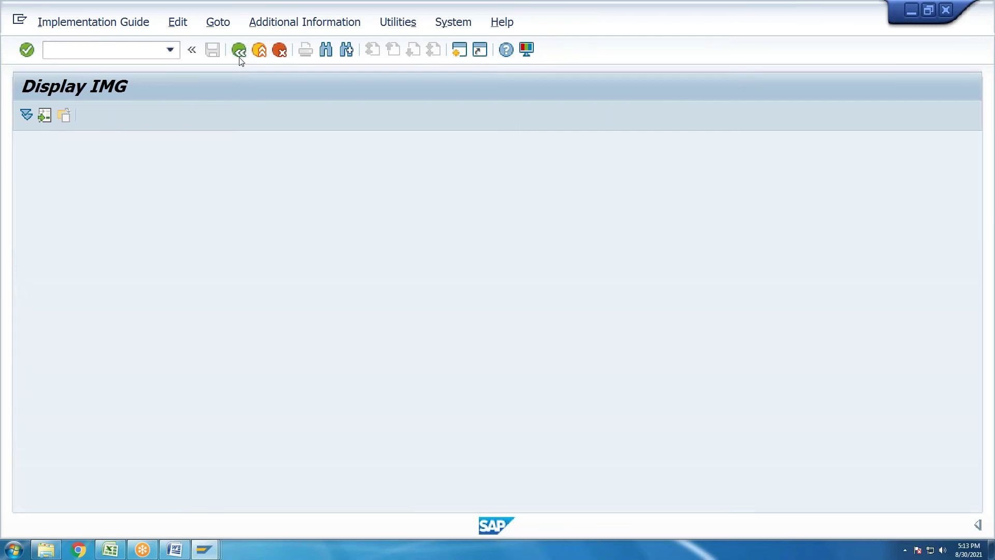
pyautogui.click(239, 51)
pyautogui.click(115, 56)
pyautogui.press('Escape')
pyautogui.write('se10')
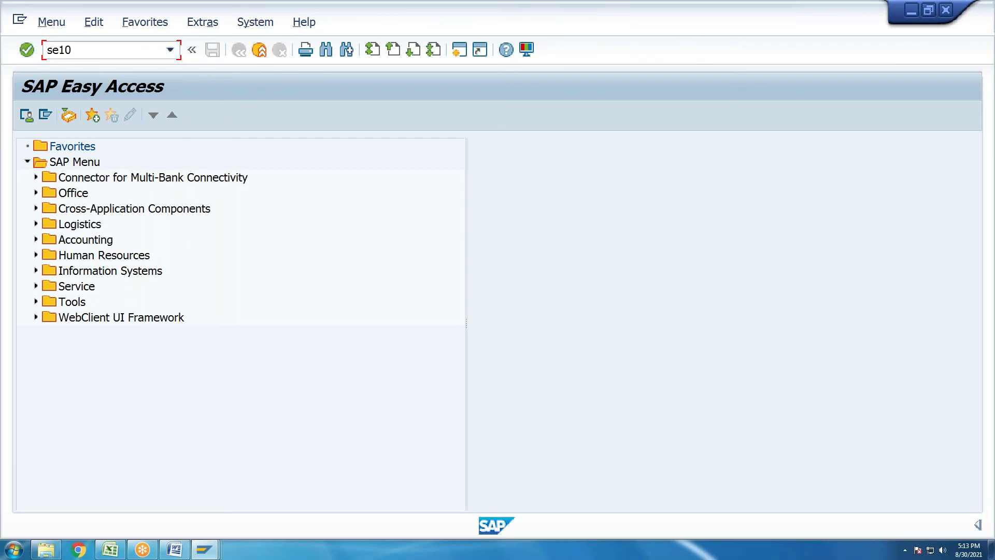
pyautogui.press('Return')
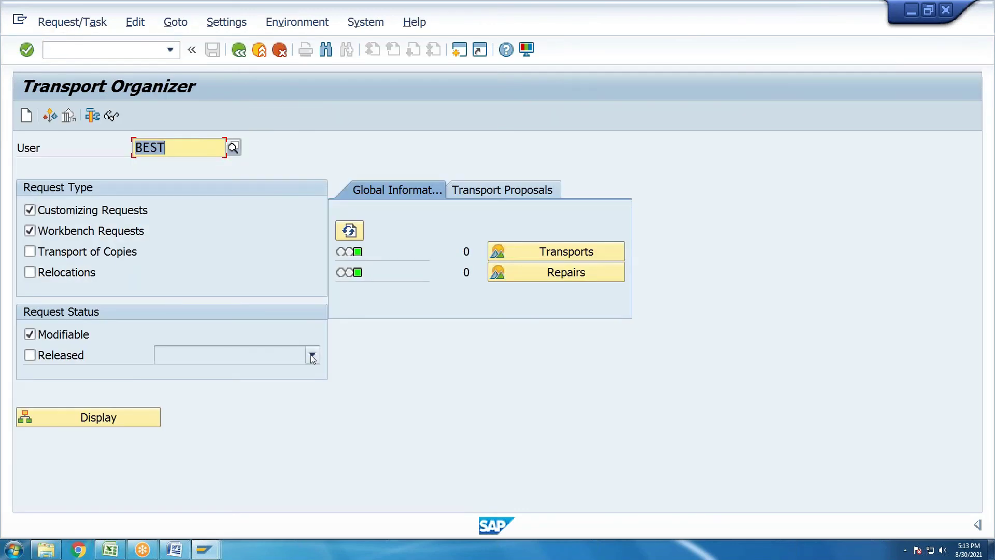
pyautogui.click(99, 417)
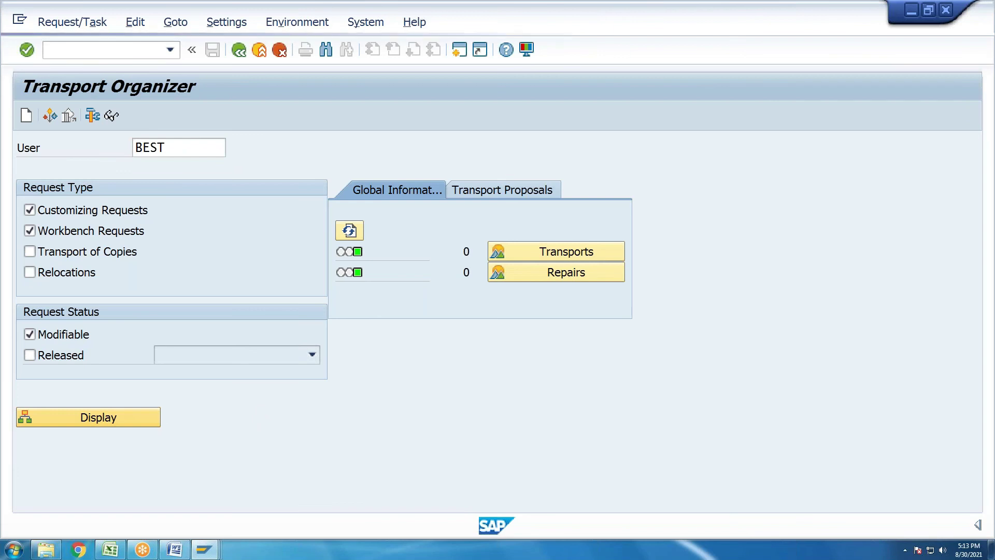
pyautogui.scroll(-4, 278, 436)
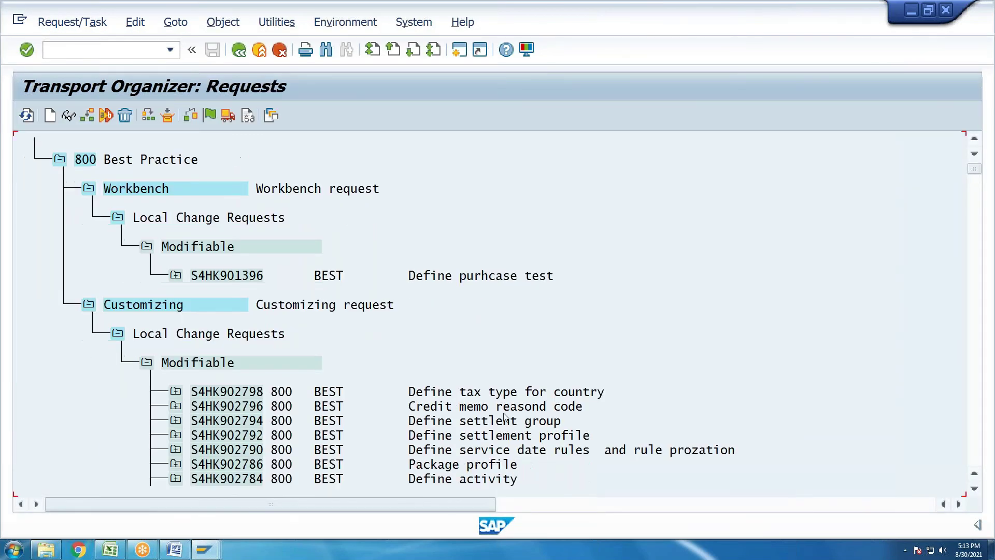
pyautogui.scroll(-7, 278, 435)
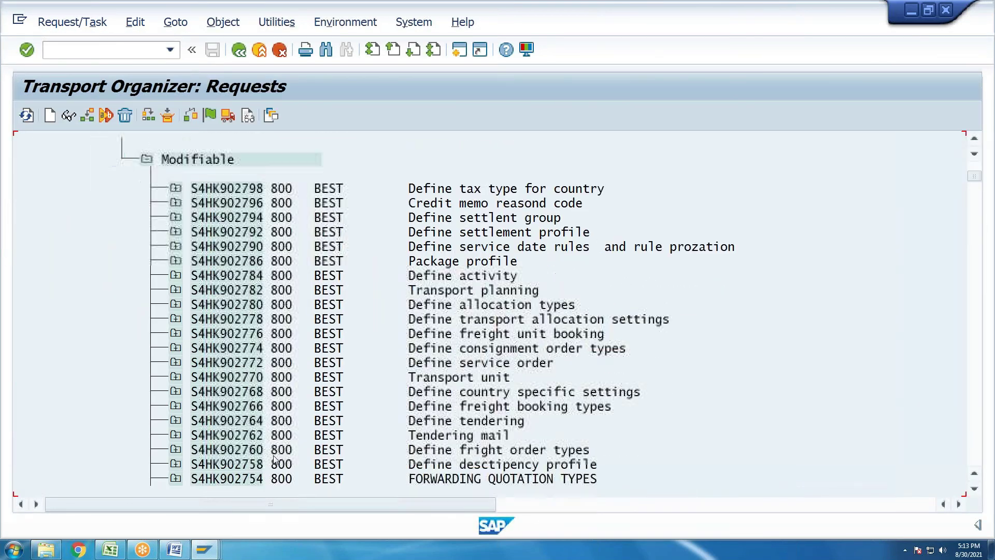
pyautogui.scroll(-6, 274, 482)
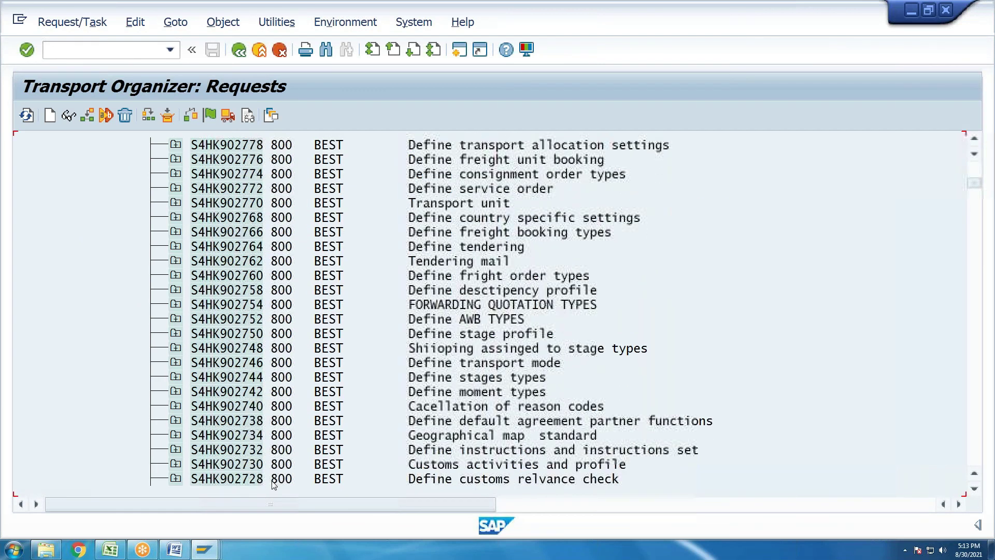
pyautogui.scroll(-5, 273, 486)
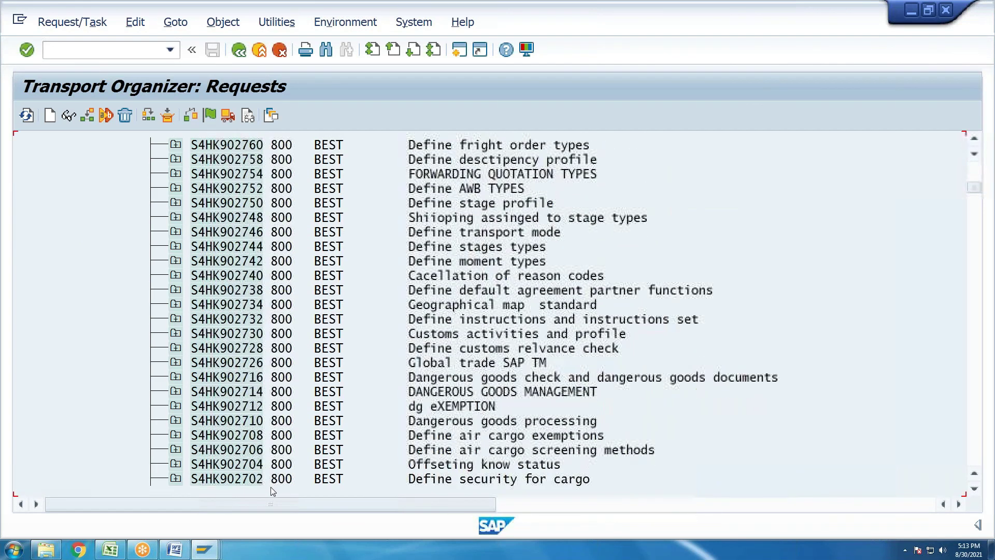
pyautogui.scroll(4, 284, 440)
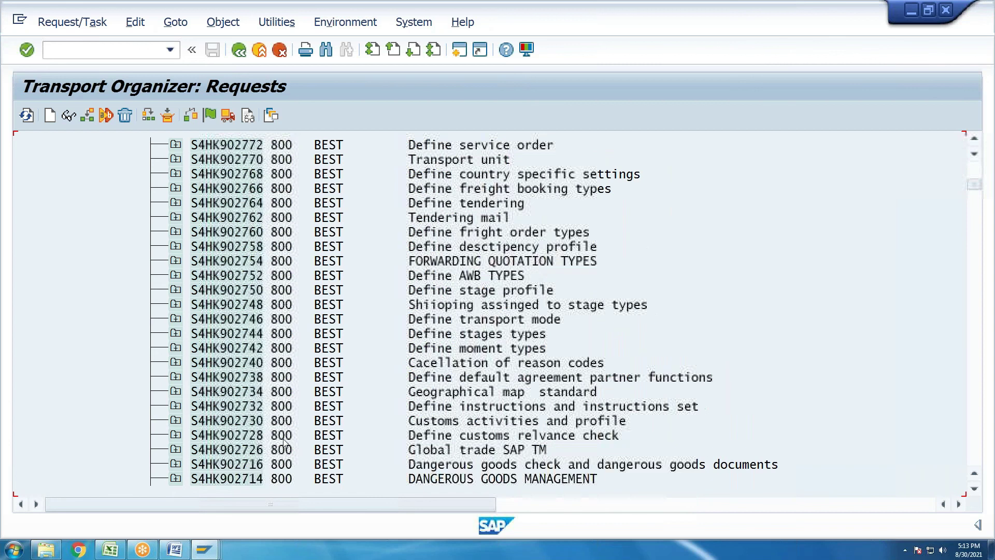
pyautogui.scroll(1, 284, 440)
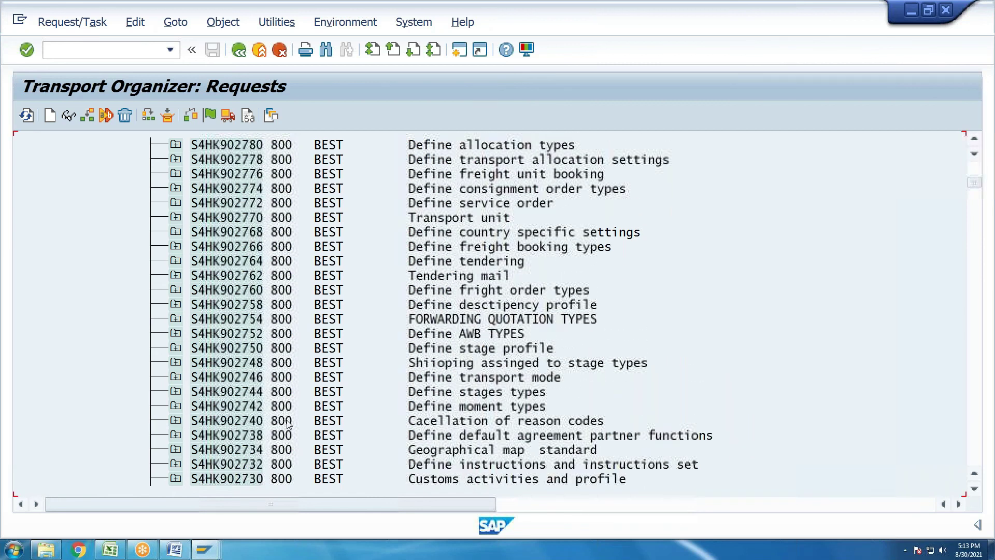
pyautogui.click(238, 50)
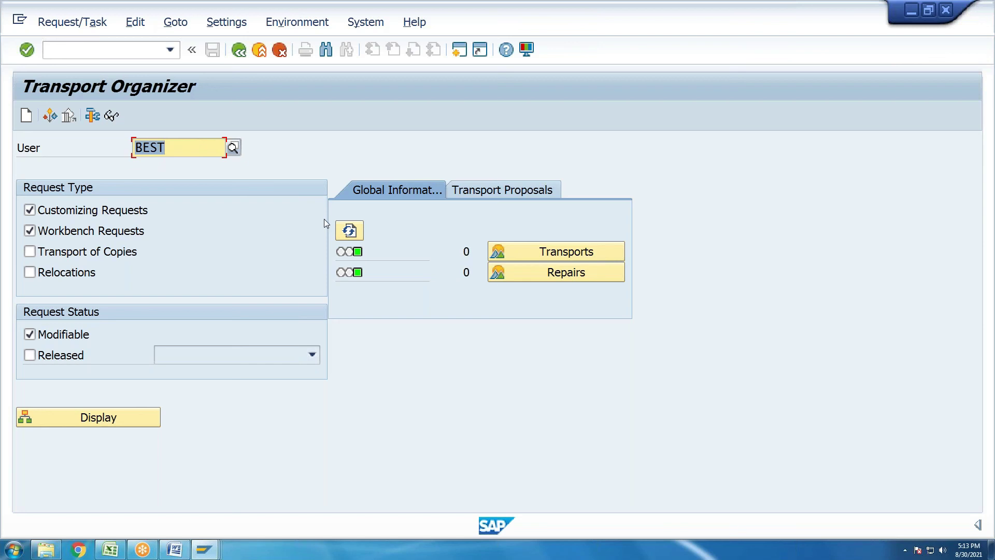
# - Leave the Transport Organizer and reopen the SAP Reference IMG via SPRO from history
pyautogui.click(239, 50)
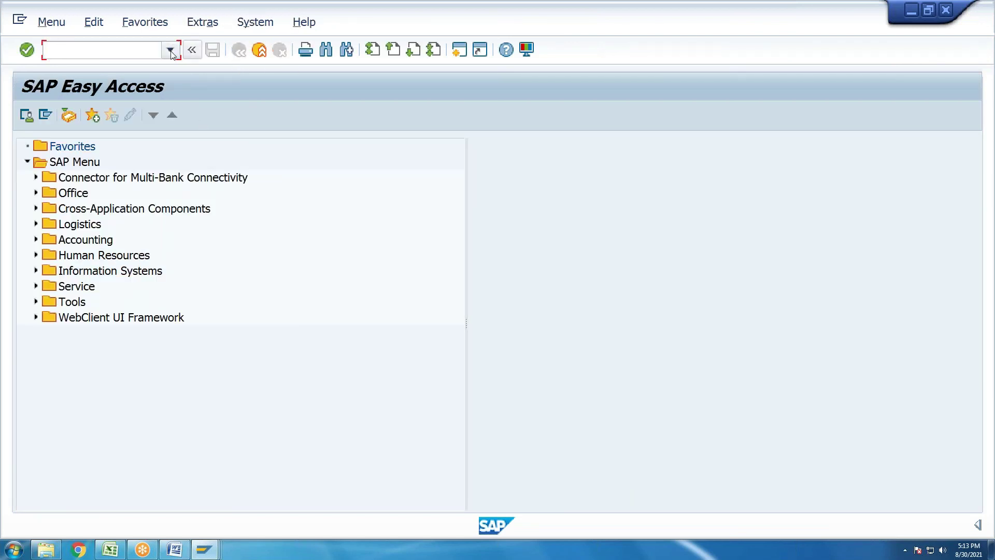
pyautogui.click(171, 50)
pyautogui.click(65, 82)
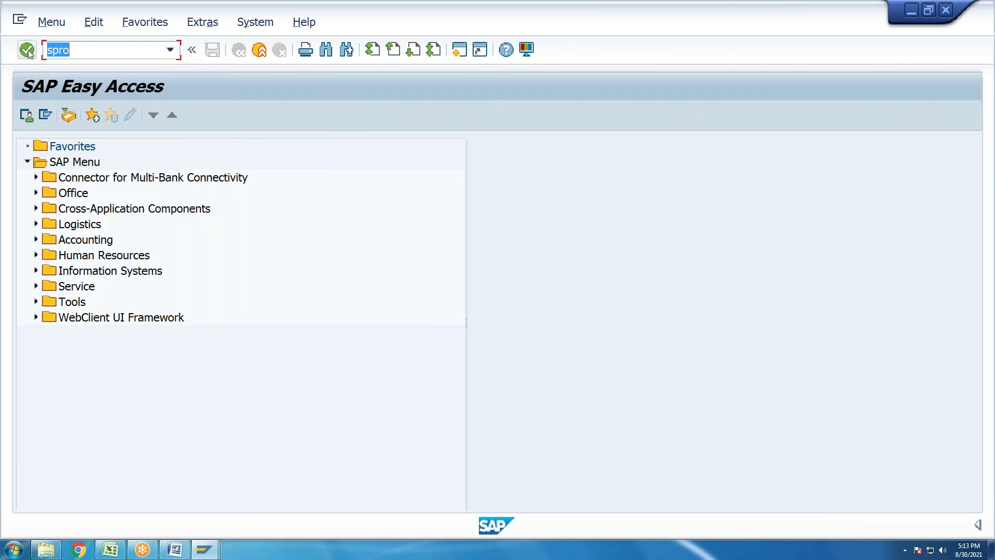
pyautogui.click(28, 51)
pyautogui.click(90, 119)
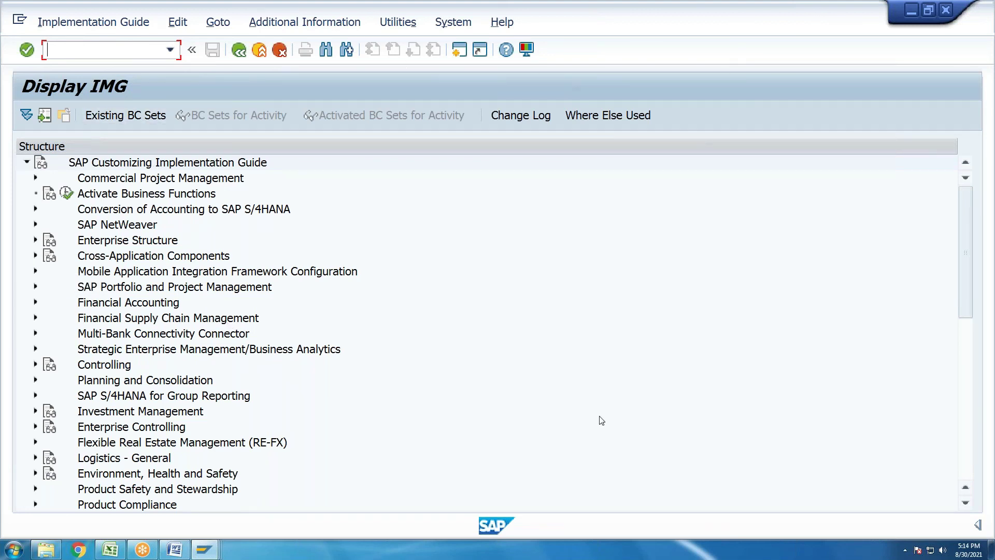
pyautogui.click(450, 24)
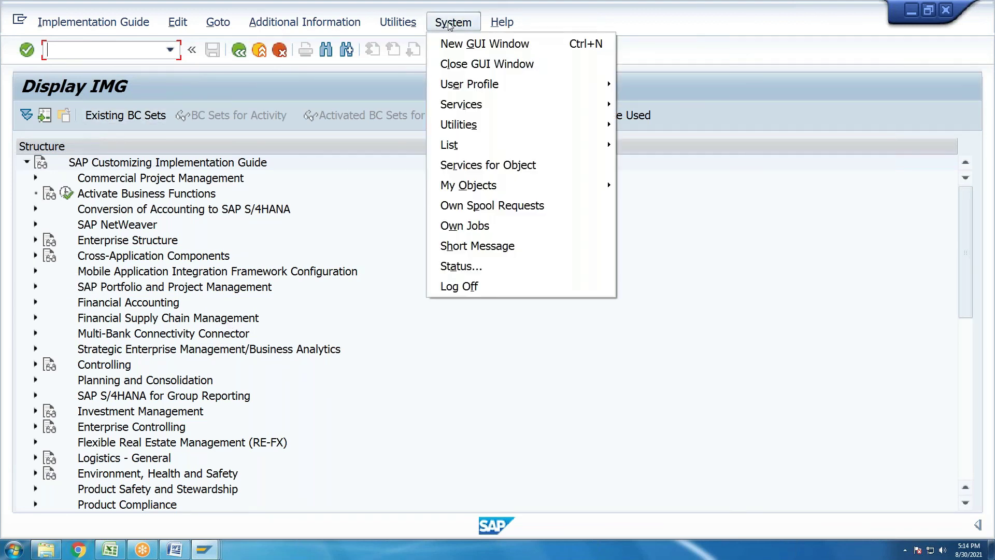
pyautogui.click(455, 266)
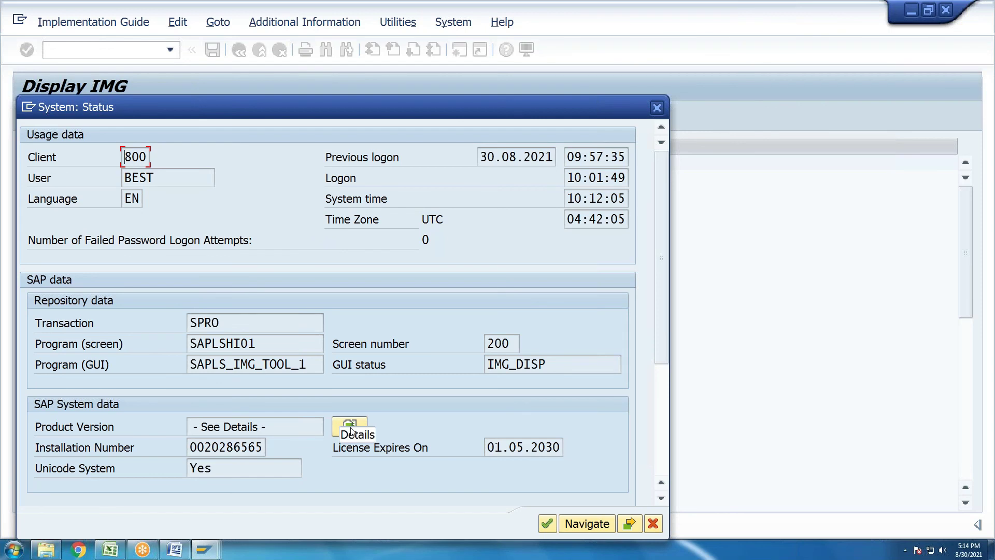
pyautogui.click(350, 431)
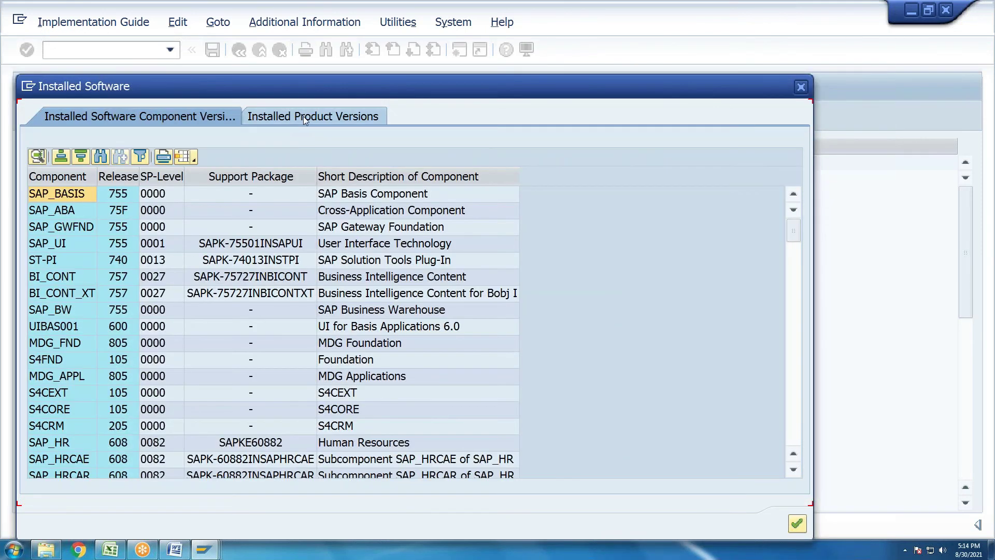
pyautogui.click(305, 117)
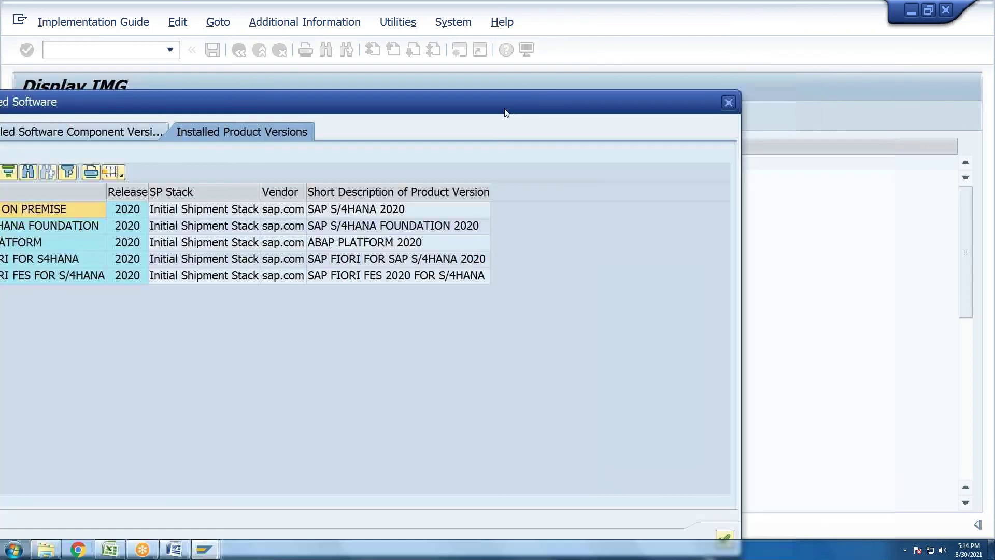
pyautogui.click(723, 101)
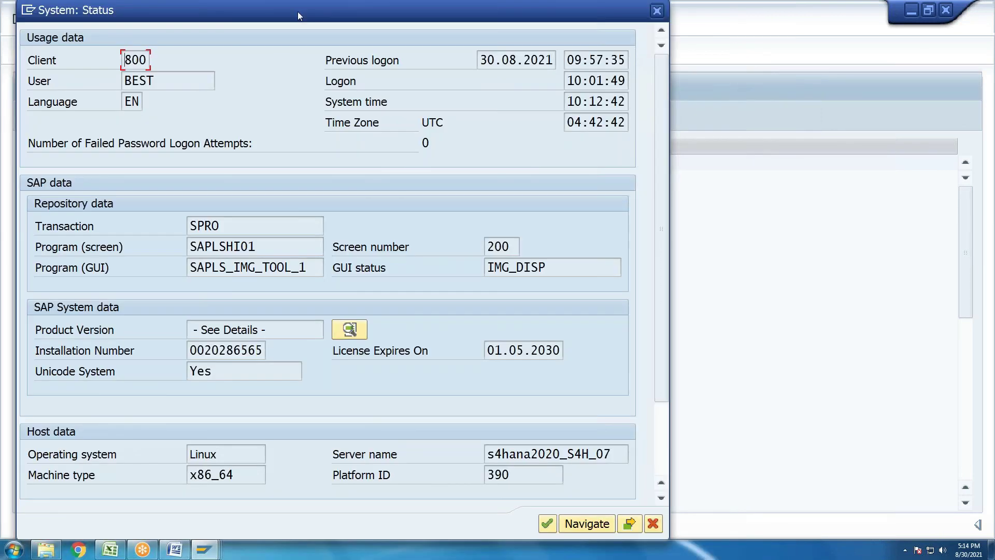
pyautogui.press('Return')
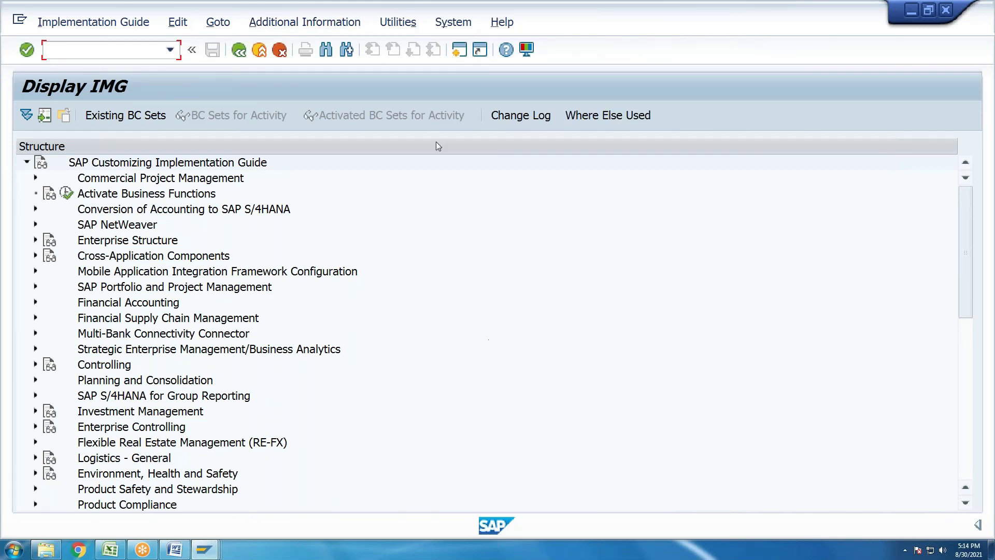
pyautogui.click(453, 22)
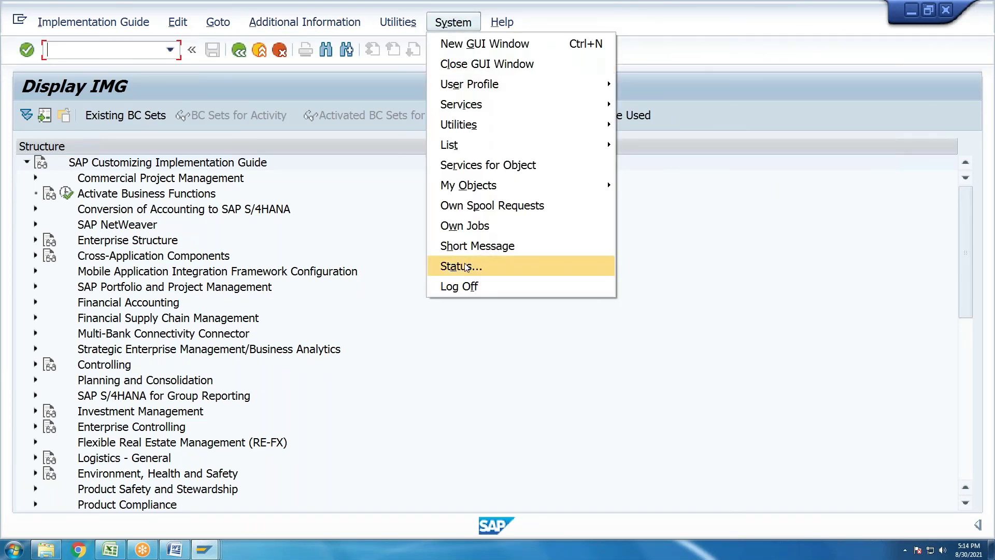
pyautogui.click(462, 266)
pyautogui.click(349, 427)
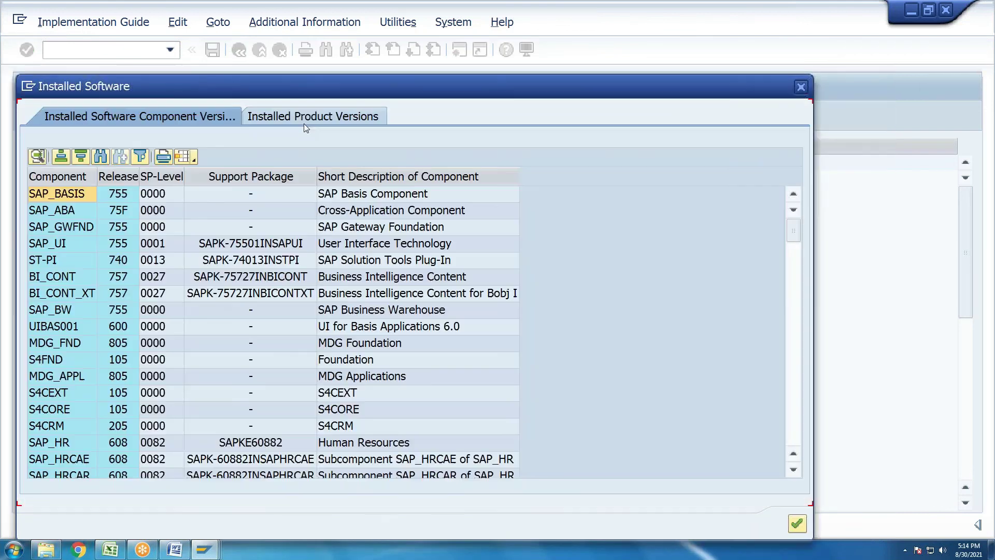
pyautogui.click(306, 118)
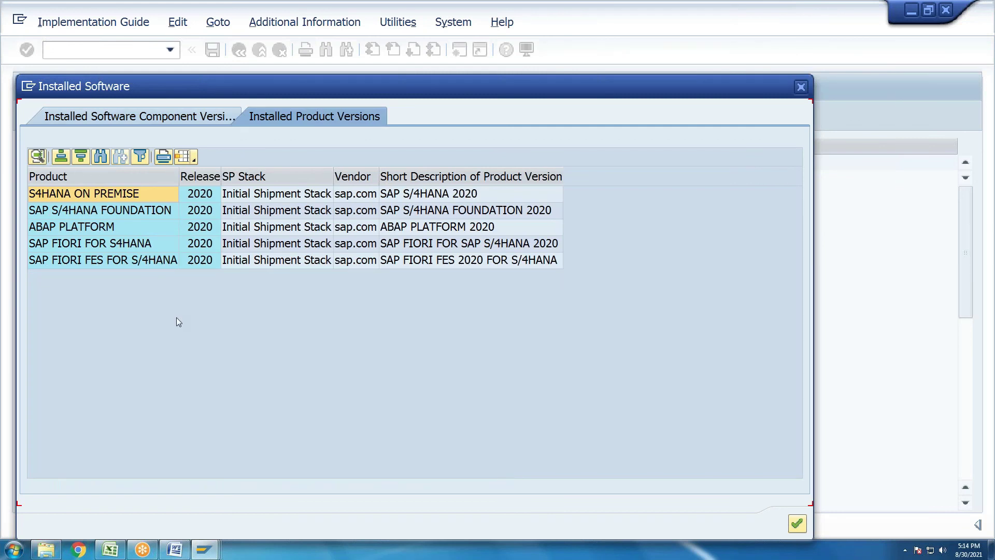
pyautogui.moveTo(694, 94); pyautogui.dragTo(593, 106)
pyautogui.click(698, 98)
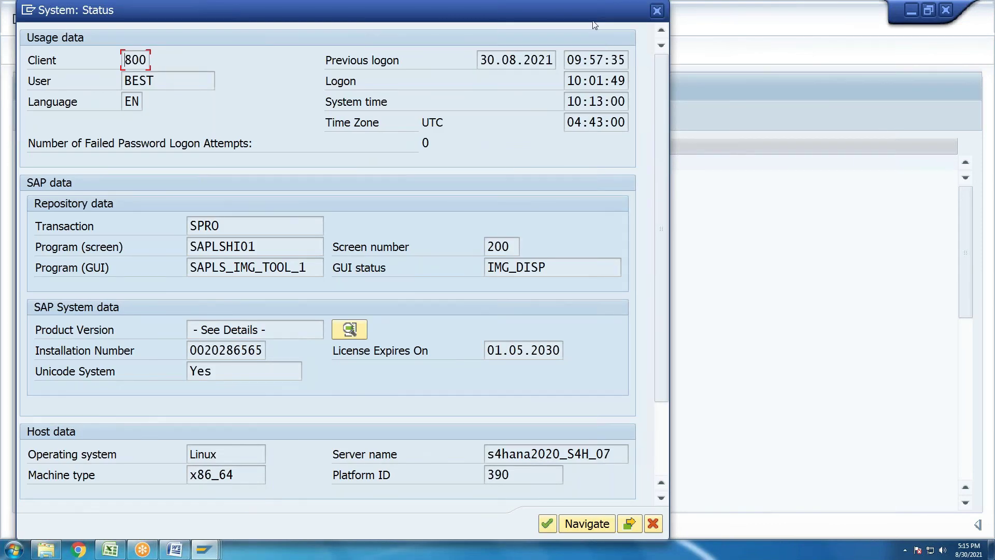
pyautogui.click(657, 11)
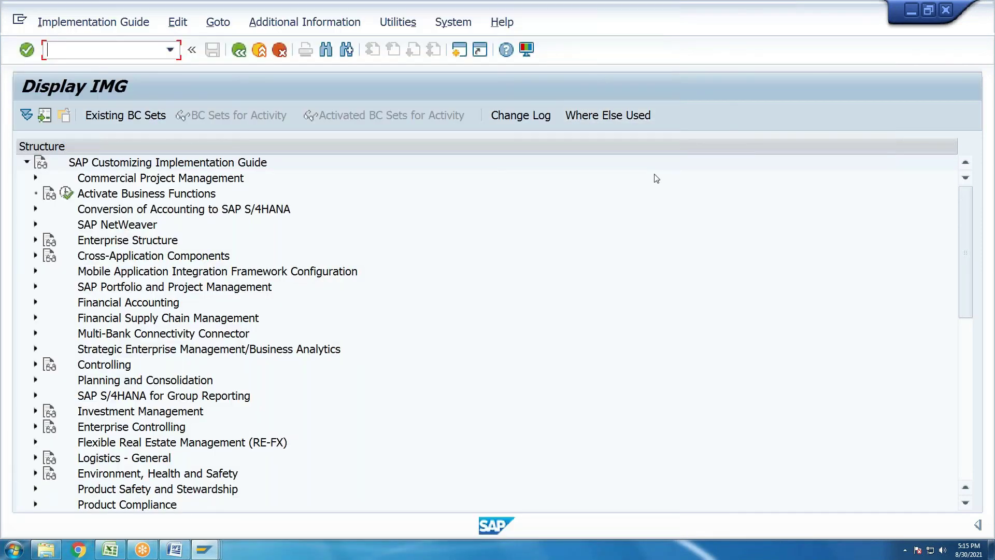